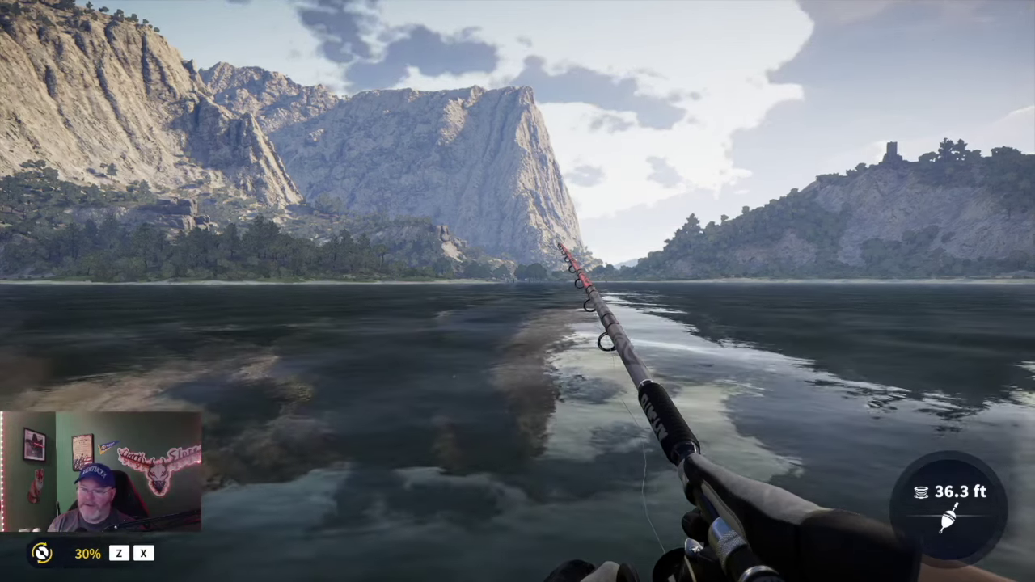
Switch to TikTok LIVE Studio and delete the camera source from the portrait scene
{"action": "key", "text": "alt+Tab"}
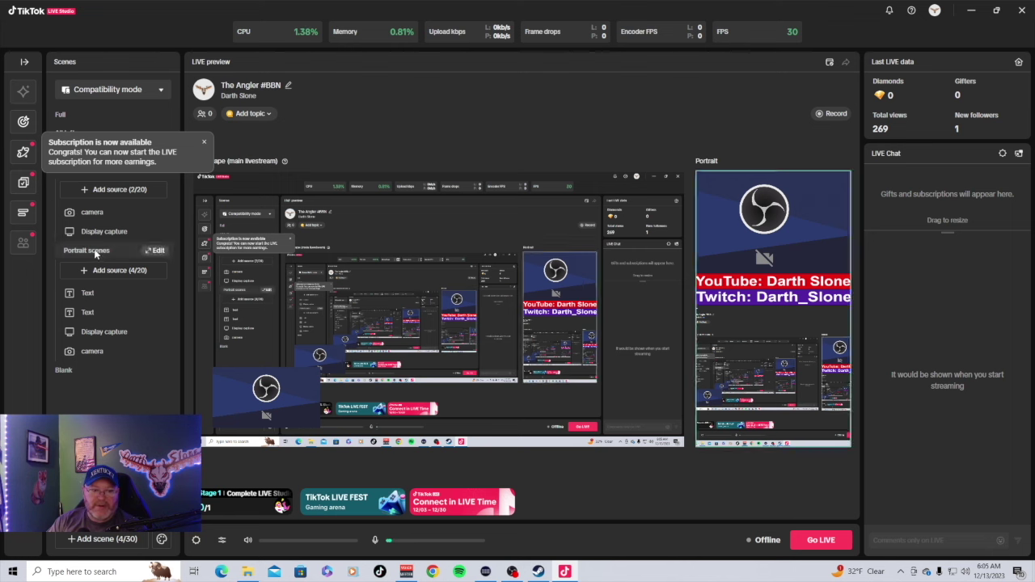
{"action": "left_click", "coordinate": [205, 145]}
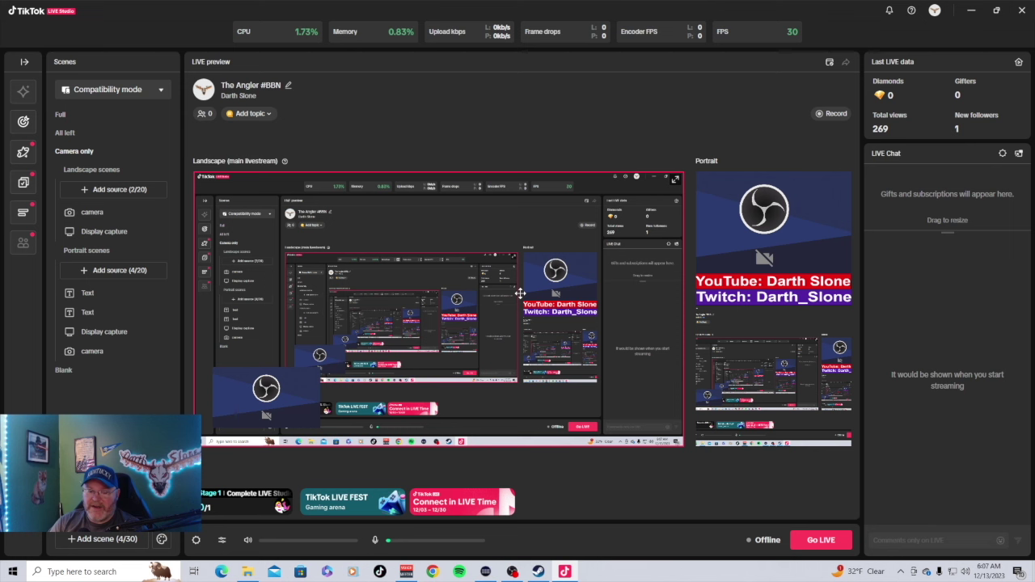
{"action": "left_click", "coordinate": [768, 225]}
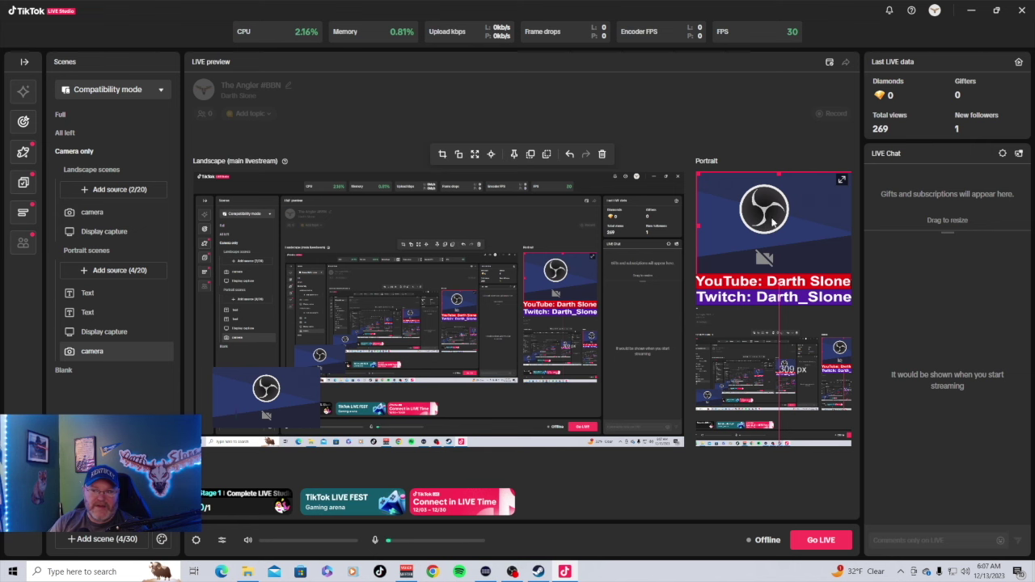
{"action": "right_click", "coordinate": [772, 220]}
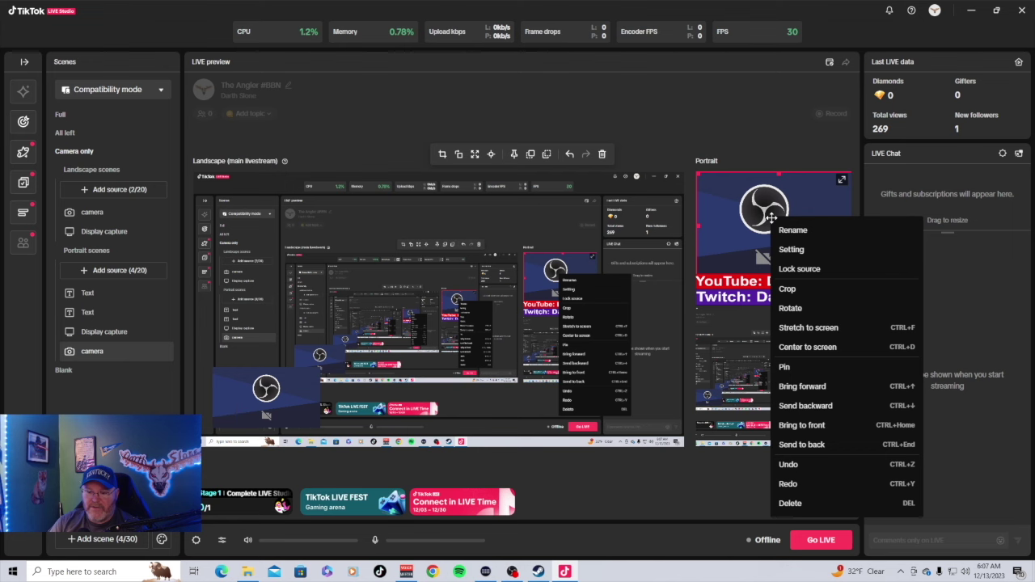
{"action": "left_click", "coordinate": [799, 504]}
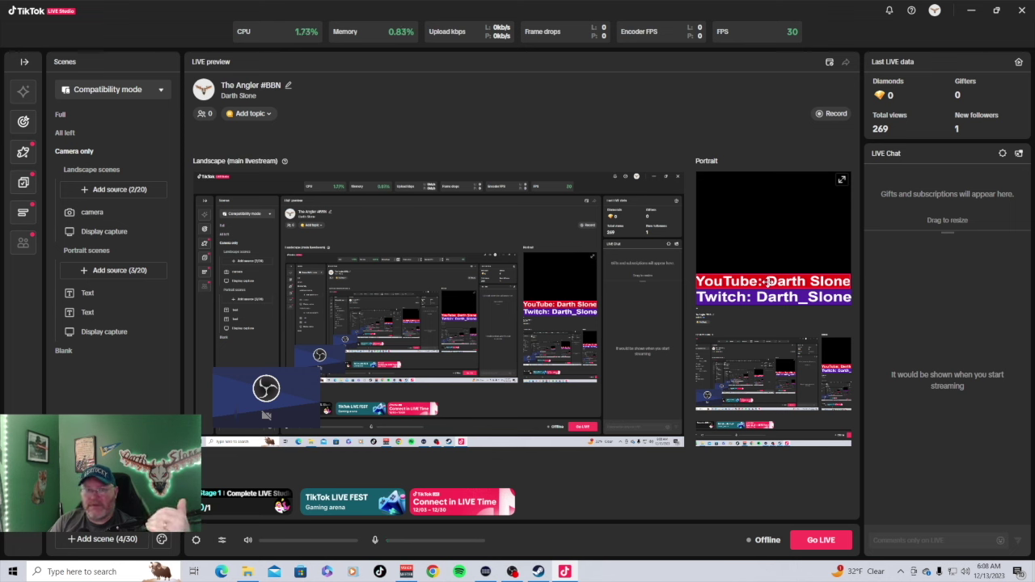
Delete the YouTube and Twitch text sources from the portrait scene
{"action": "left_click", "coordinate": [768, 281]}
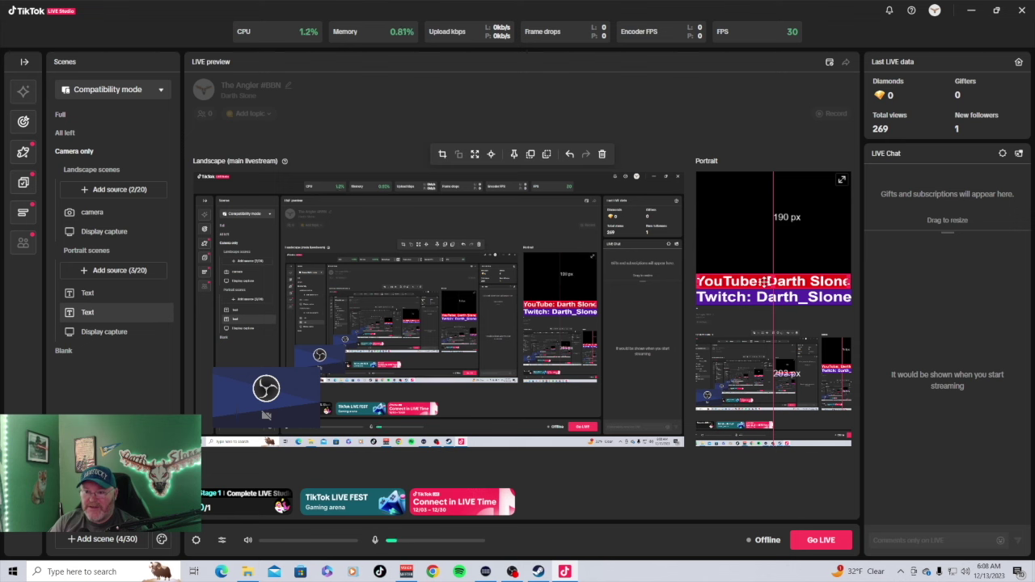
{"action": "right_click", "coordinate": [765, 281]}
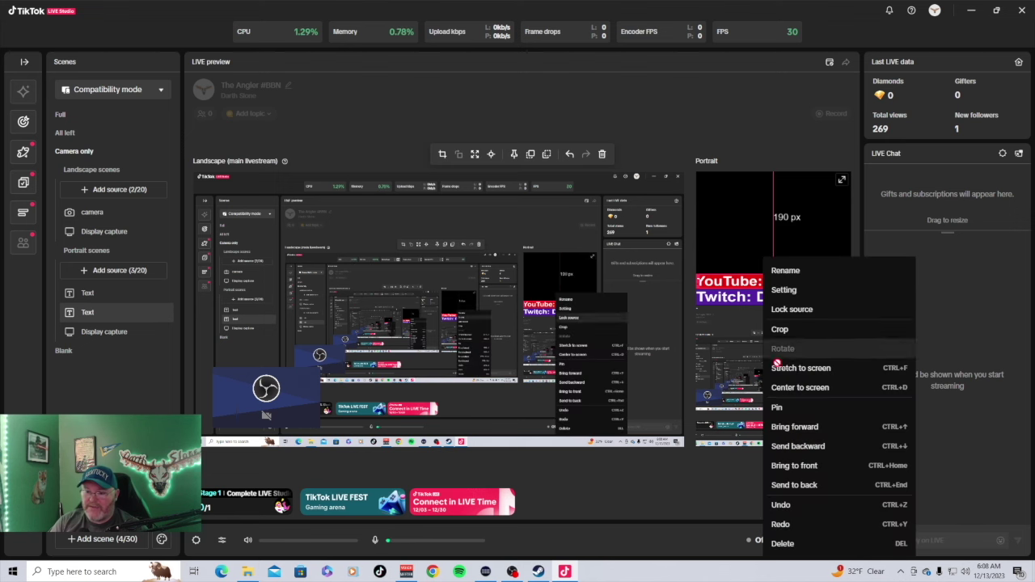
{"action": "left_click", "coordinate": [782, 544]}
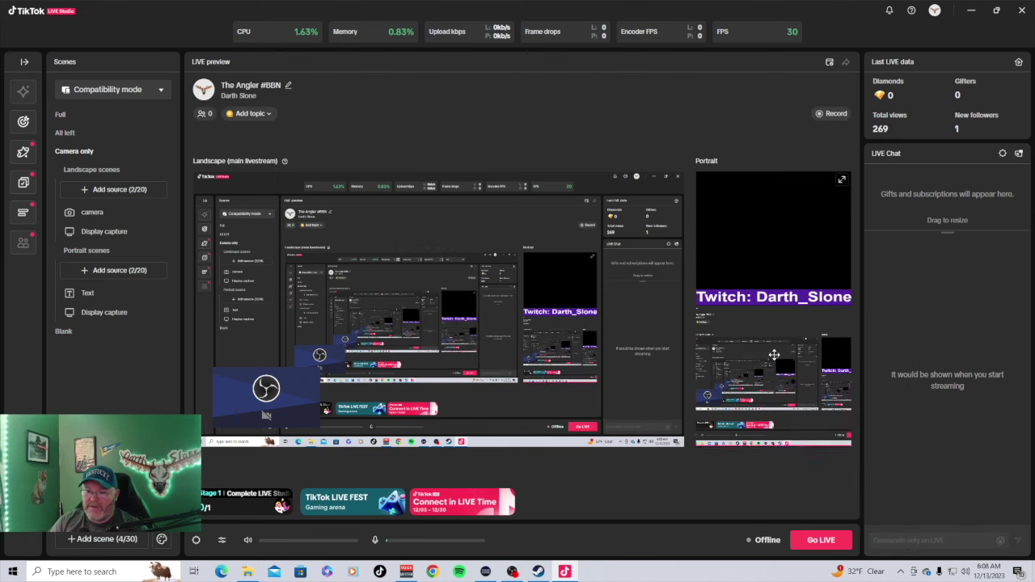
{"action": "right_click", "coordinate": [750, 299]}
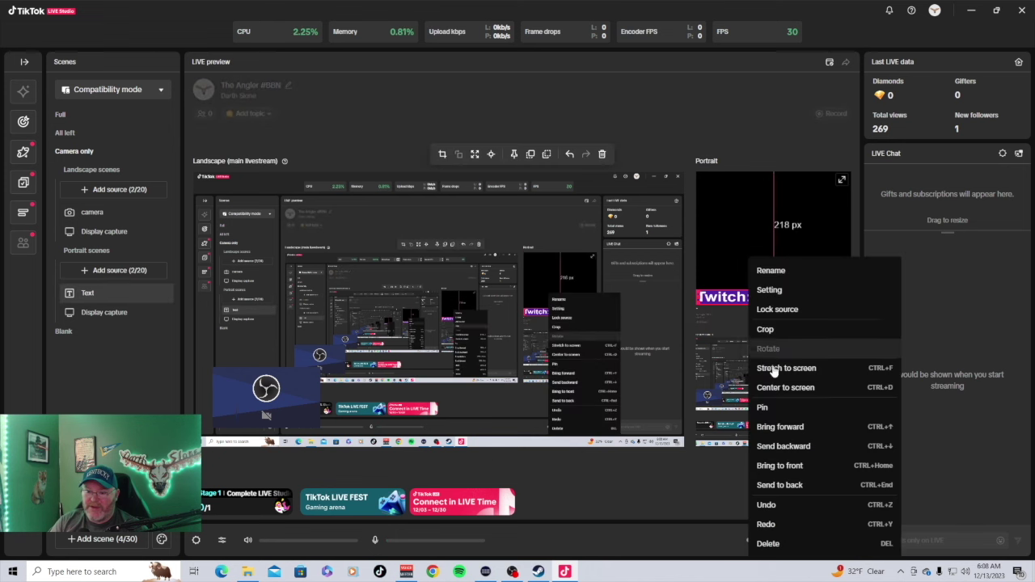
{"action": "left_click", "coordinate": [782, 543]}
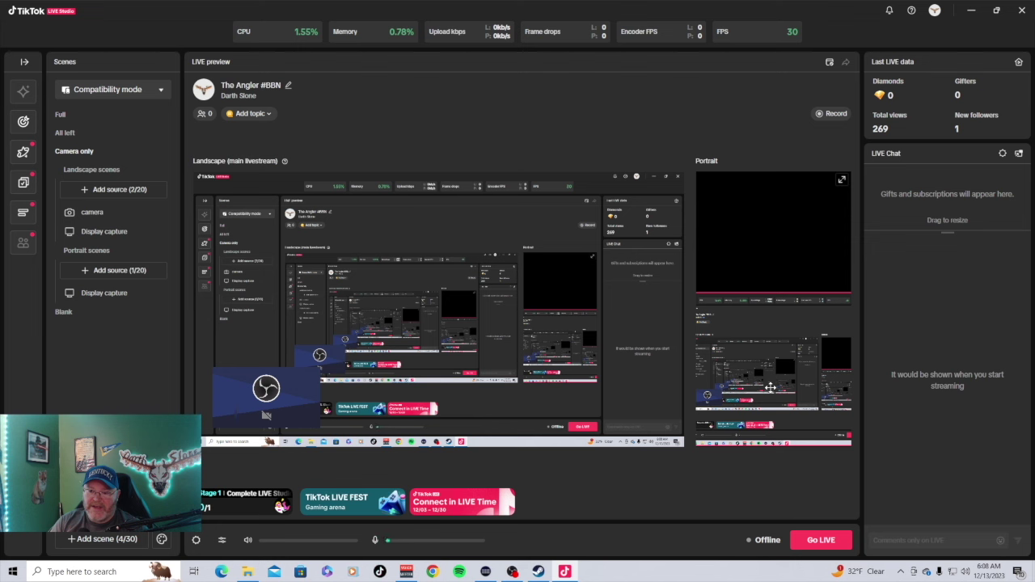
Hide the camera source in the landscape scene
{"action": "left_click", "coordinate": [94, 214]}
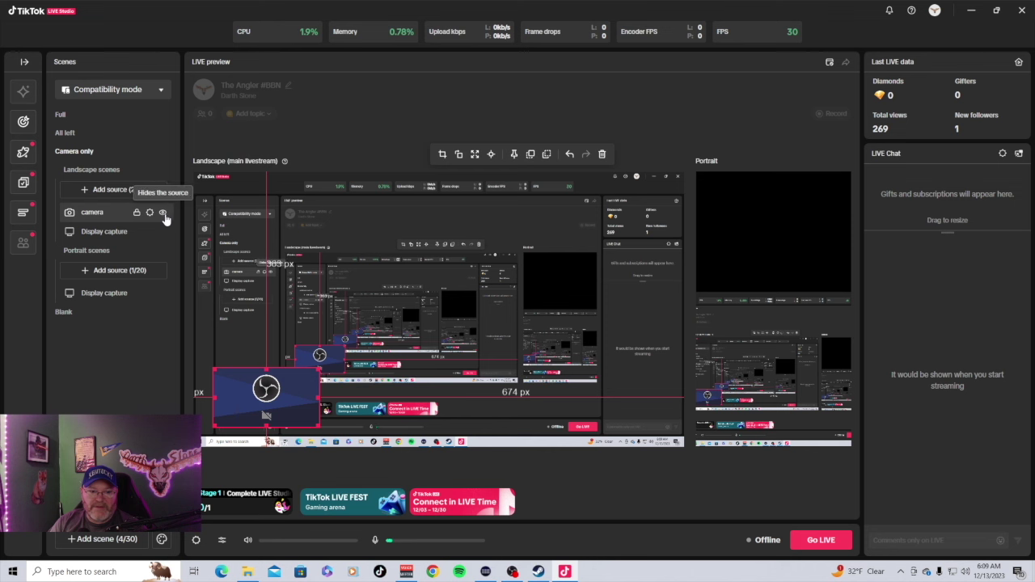
{"action": "left_click", "coordinate": [162, 213]}
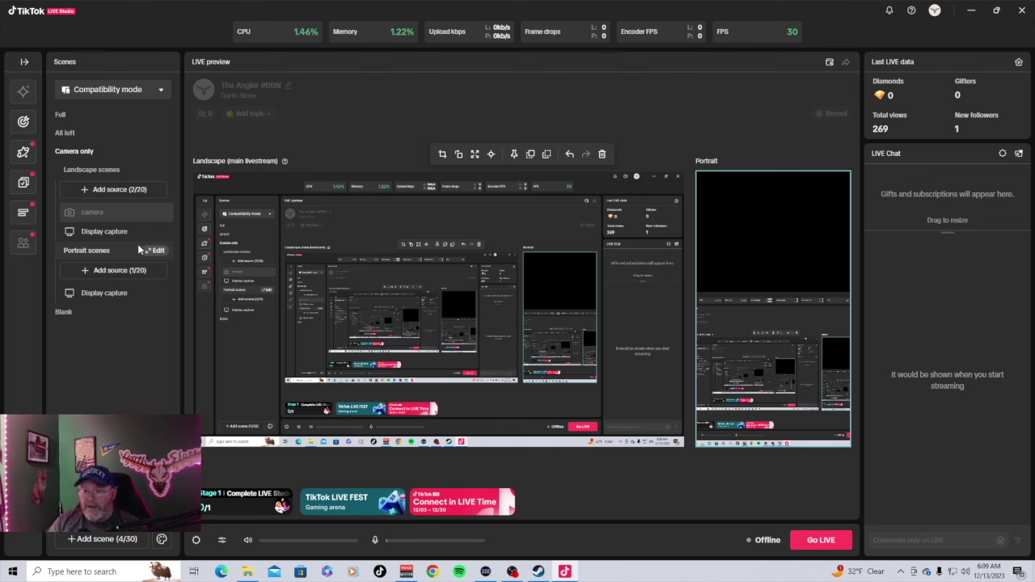
{"action": "left_click", "coordinate": [665, 296]}
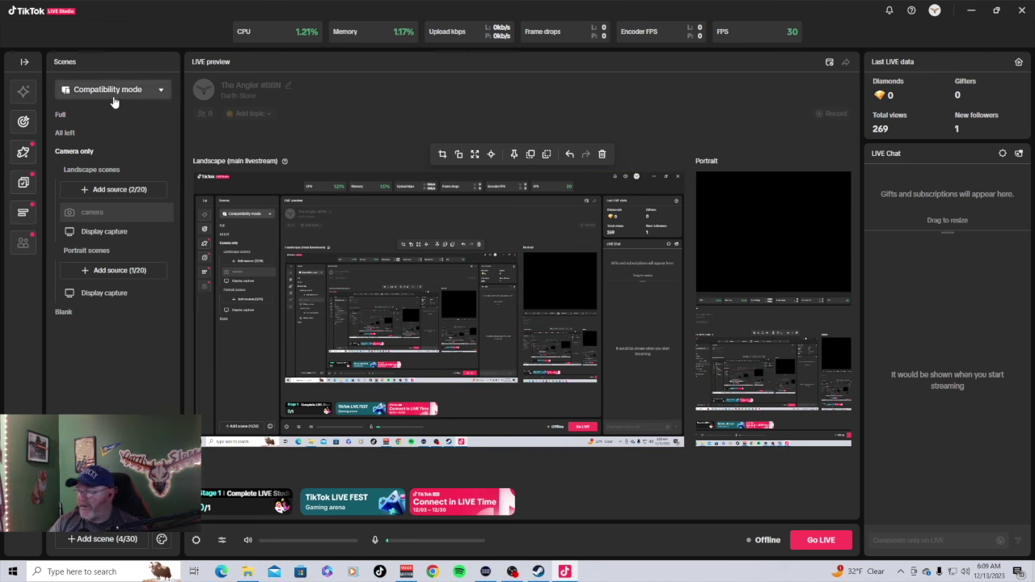
View the scene setups of Landscape mode and Portrait mode, and return to the Camera only scene in Compatibility mode
{"action": "left_click", "coordinate": [160, 92]}
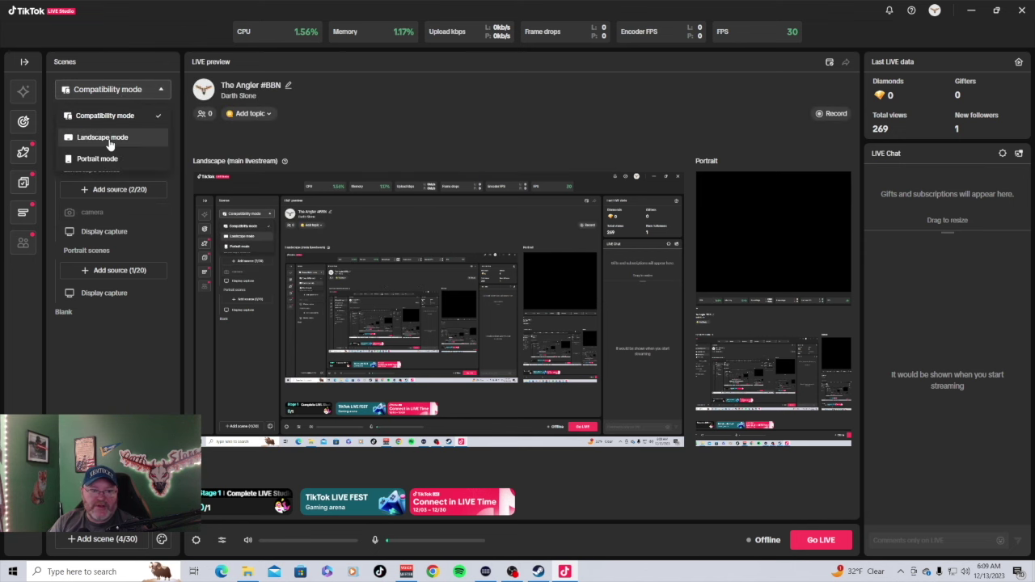
{"action": "left_click", "coordinate": [108, 139]}
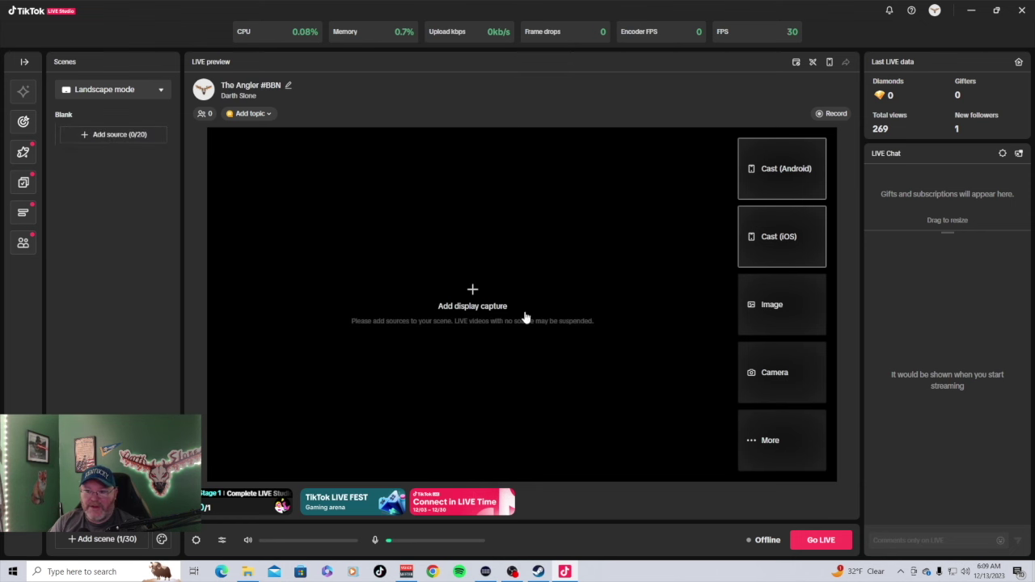
{"action": "left_click", "coordinate": [100, 89]}
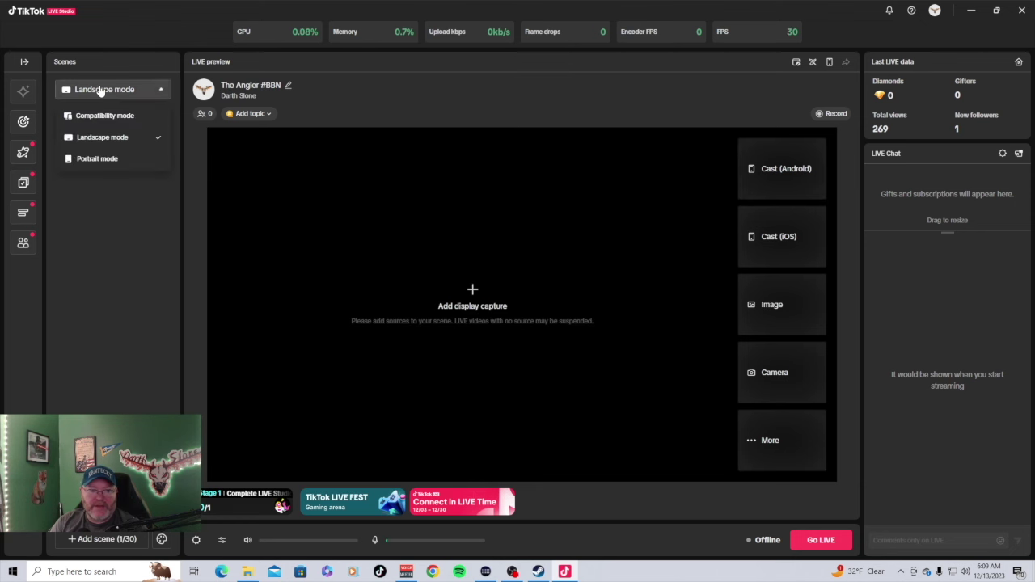
{"action": "left_click", "coordinate": [104, 161]}
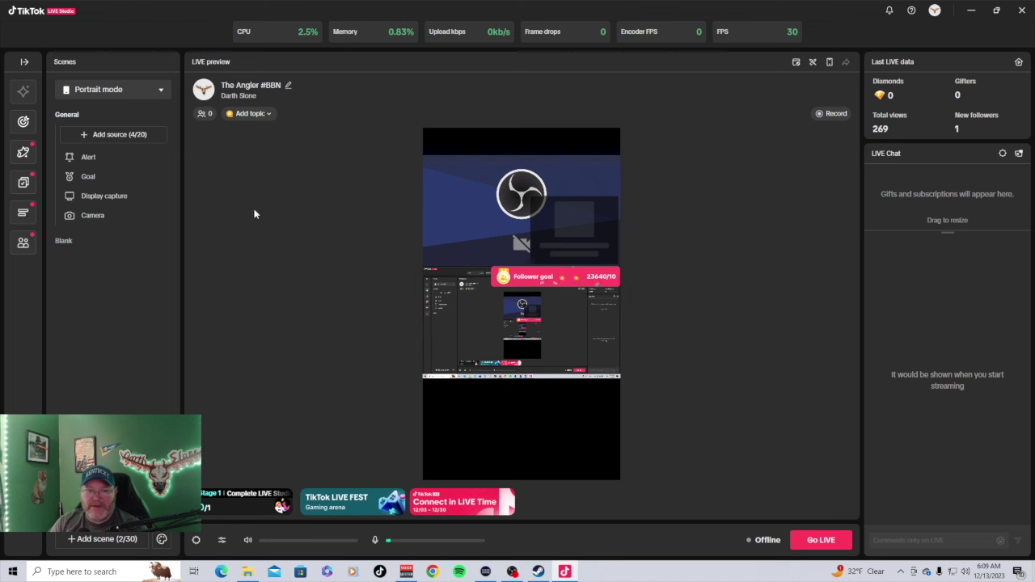
{"action": "left_click", "coordinate": [141, 94]}
{"action": "left_click", "coordinate": [111, 116]}
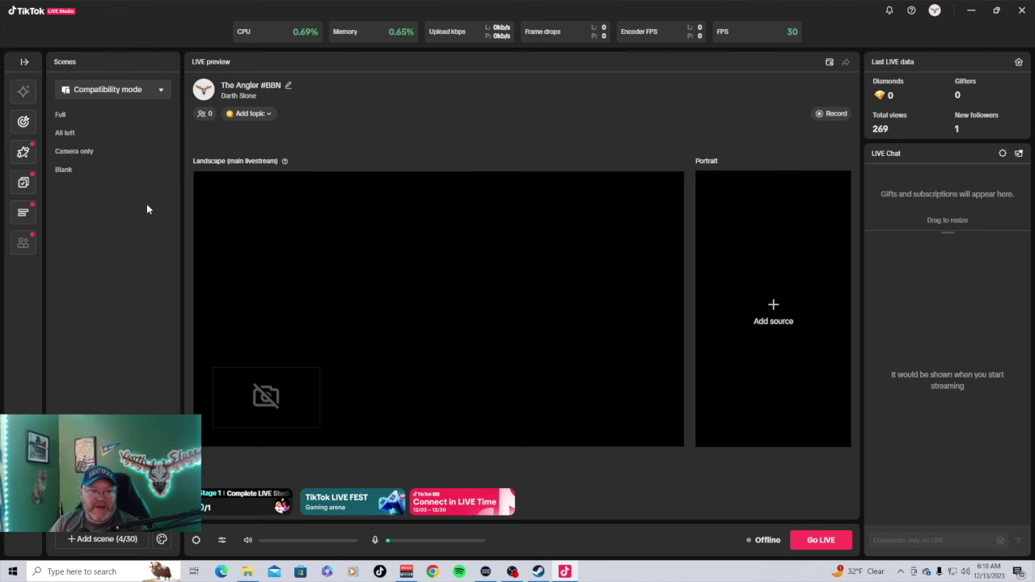
{"action": "left_click", "coordinate": [81, 153]}
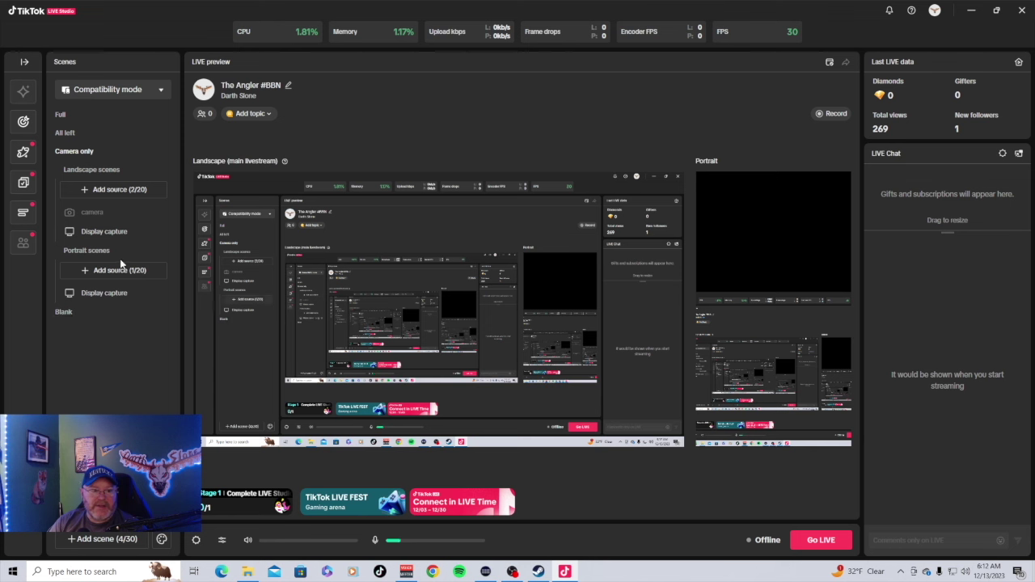
{"action": "mouse_move", "coordinate": [97, 251]}
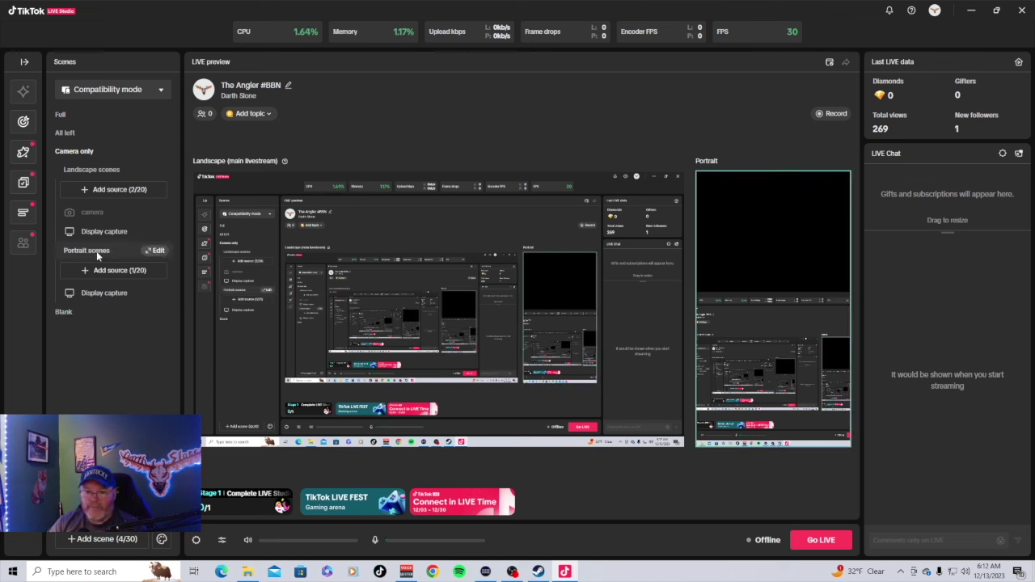
{"action": "left_click", "coordinate": [103, 273]}
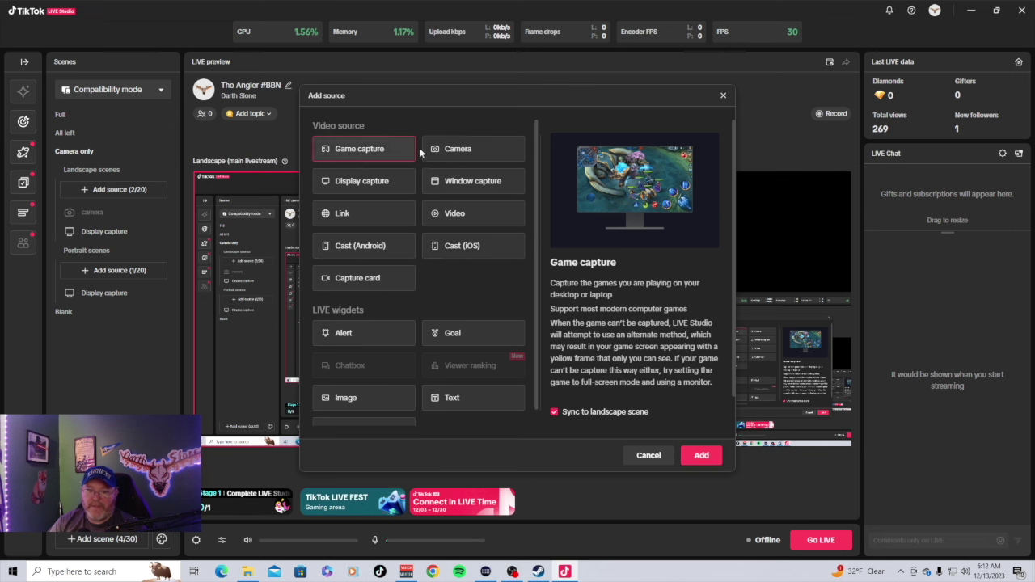
{"action": "left_click", "coordinate": [481, 185]}
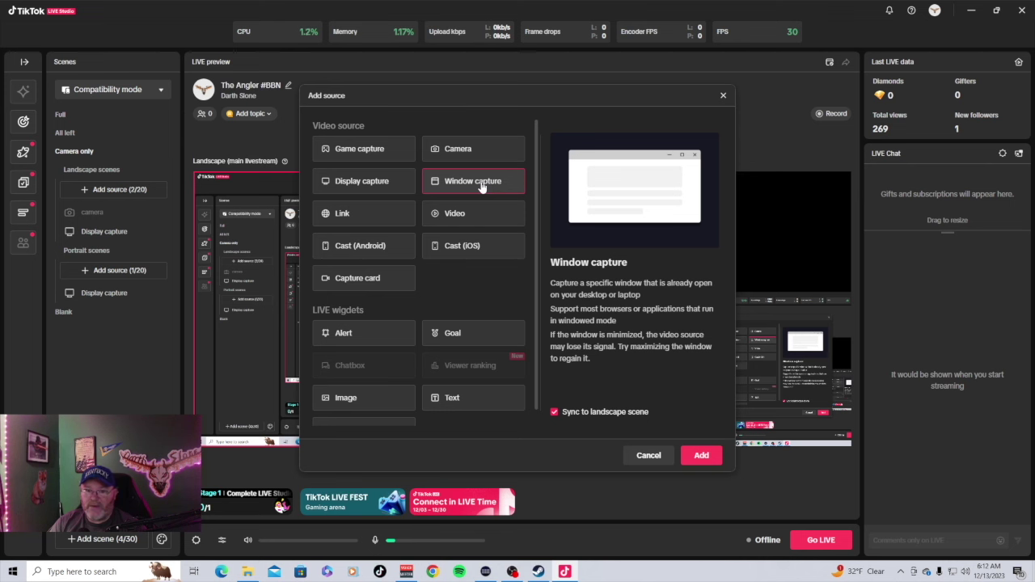
{"action": "left_click", "coordinate": [701, 455]}
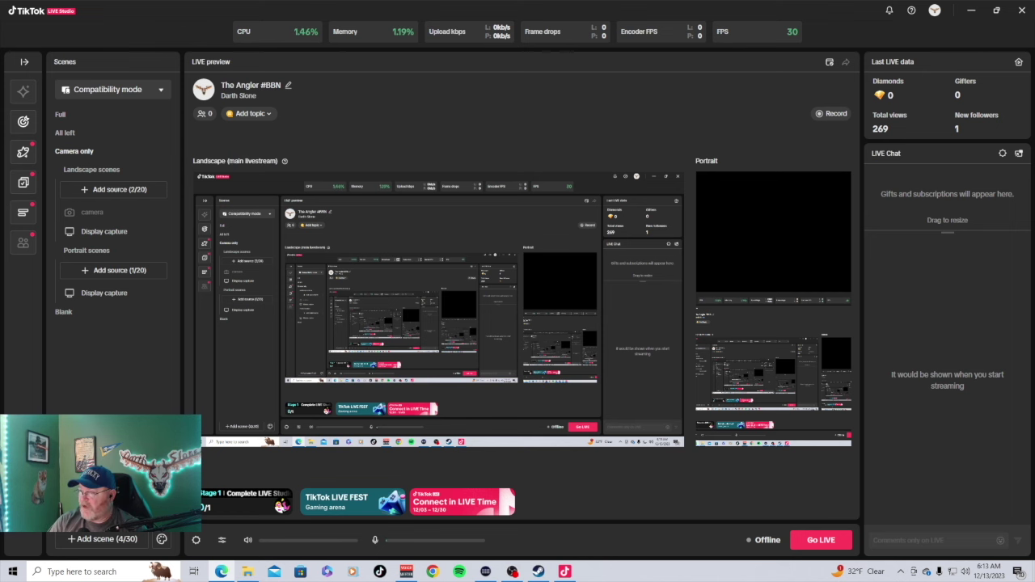
Add a window capture of the msedge.exe Twitch window, synced to both the landscape and portrait scenes, and acknowledge the content reminder
{"action": "left_click", "coordinate": [120, 189]}
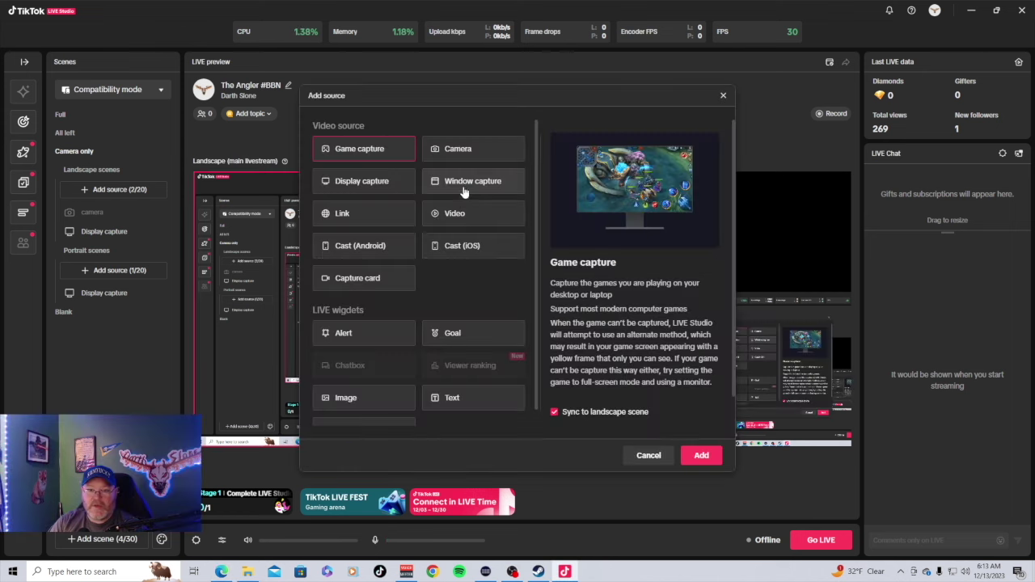
{"action": "left_click", "coordinate": [476, 182]}
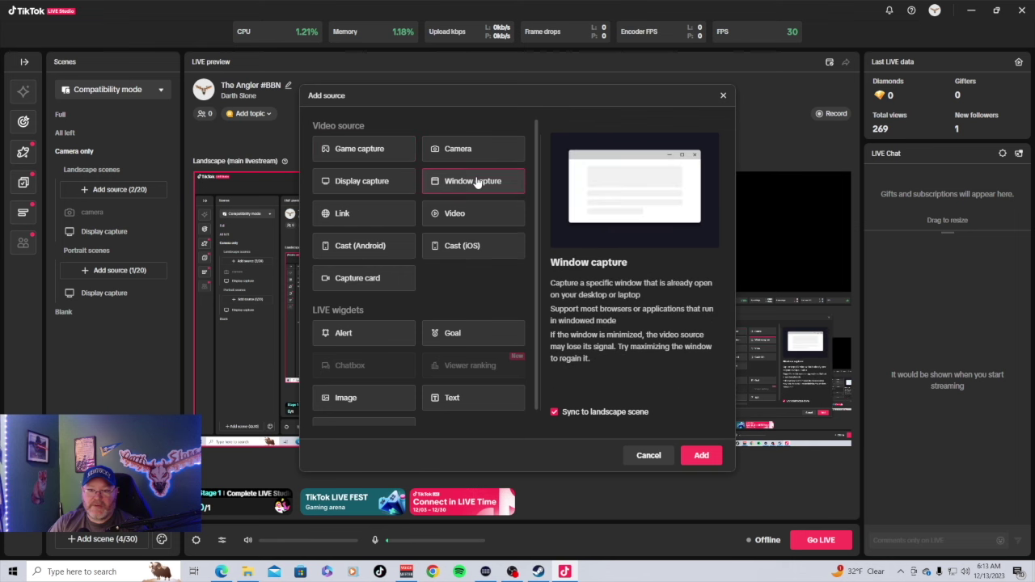
{"action": "left_click", "coordinate": [701, 457]}
{"action": "left_click", "coordinate": [566, 283]}
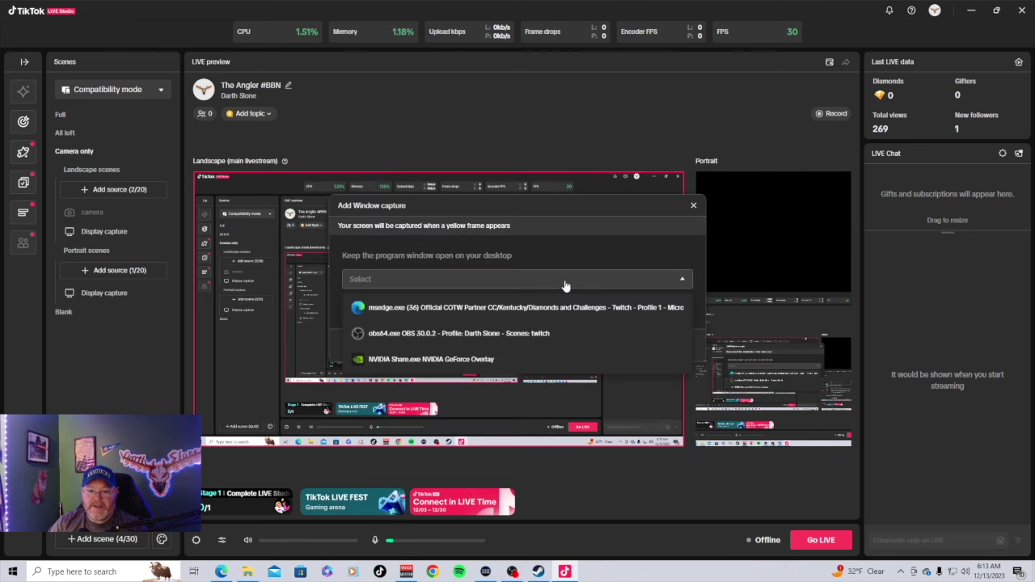
{"action": "left_click", "coordinate": [505, 308]}
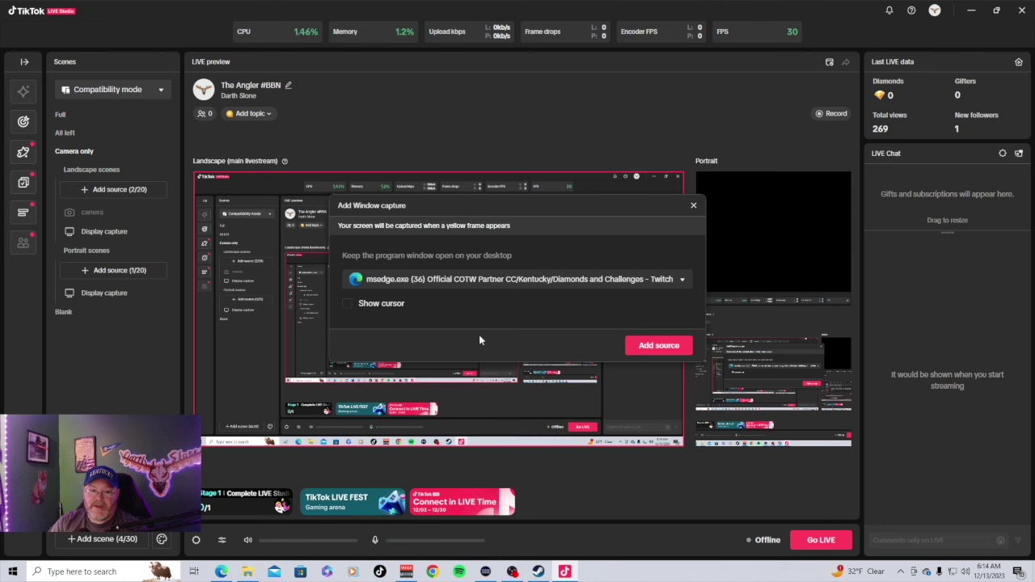
{"action": "left_click", "coordinate": [659, 346]}
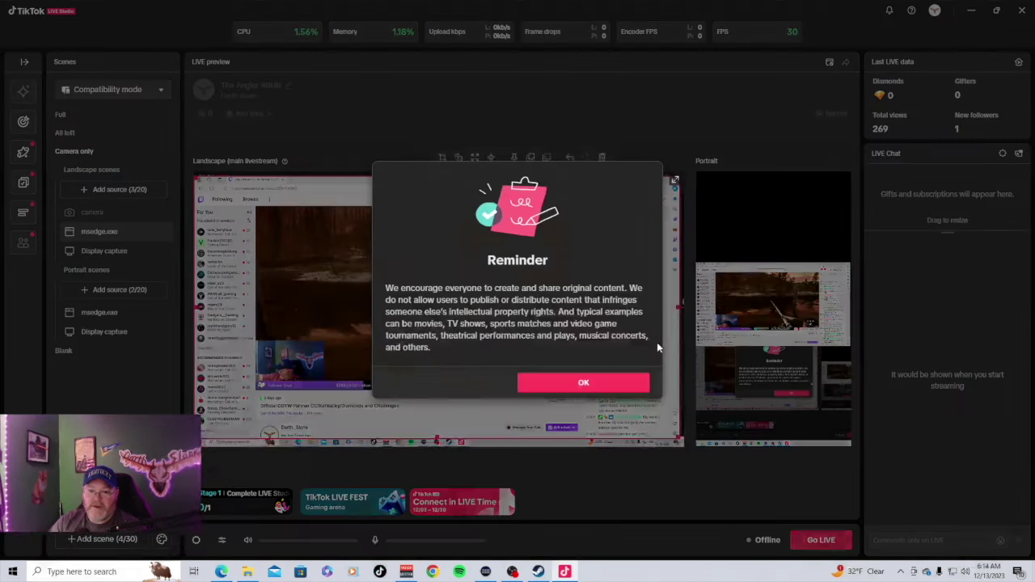
{"action": "left_click", "coordinate": [558, 387]}
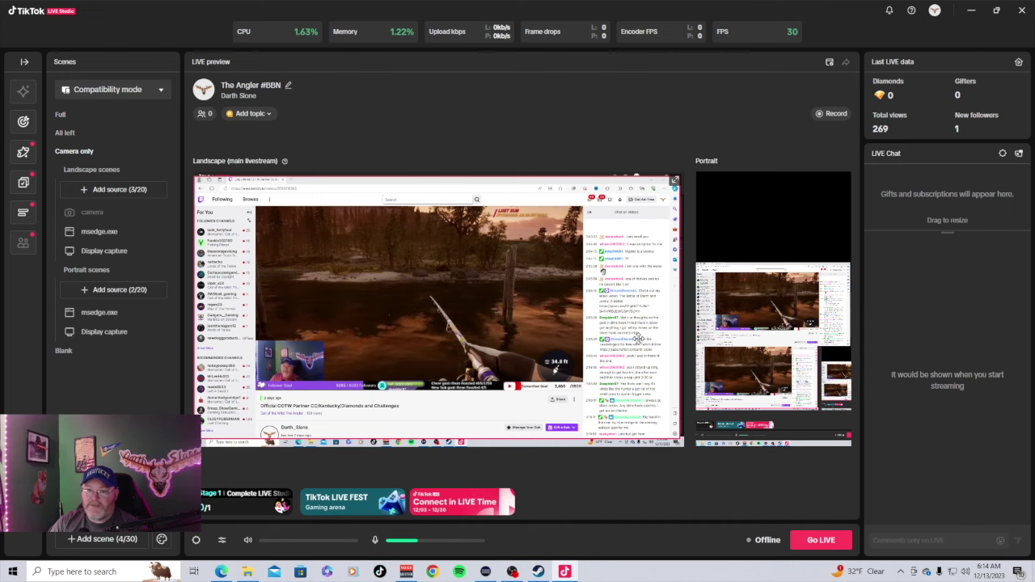
Select the Edge window capture in the landscape preview and make the Twitch video player full screen
{"action": "left_click", "coordinate": [489, 278]}
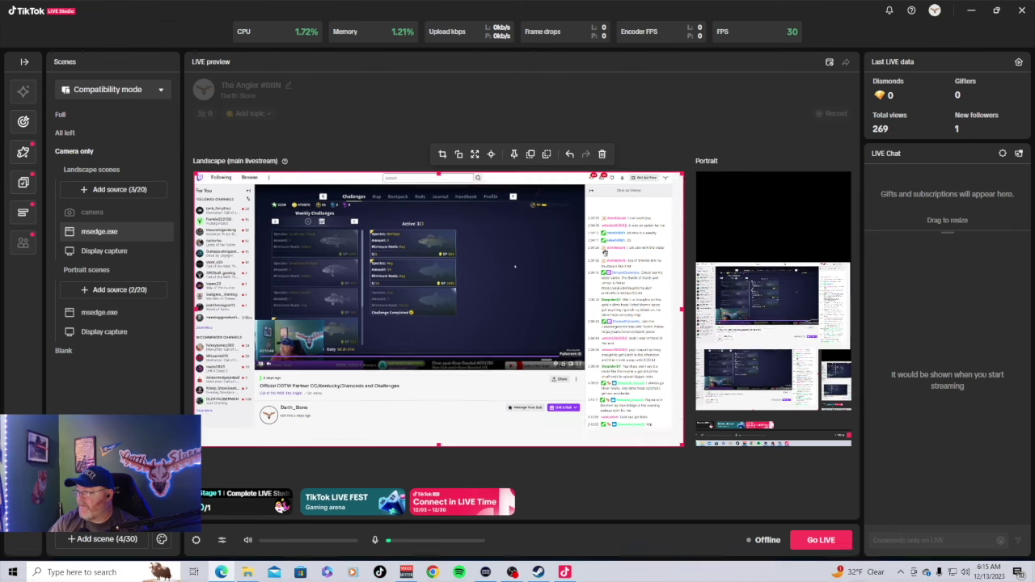
{"action": "double_click", "coordinate": [516, 284]}
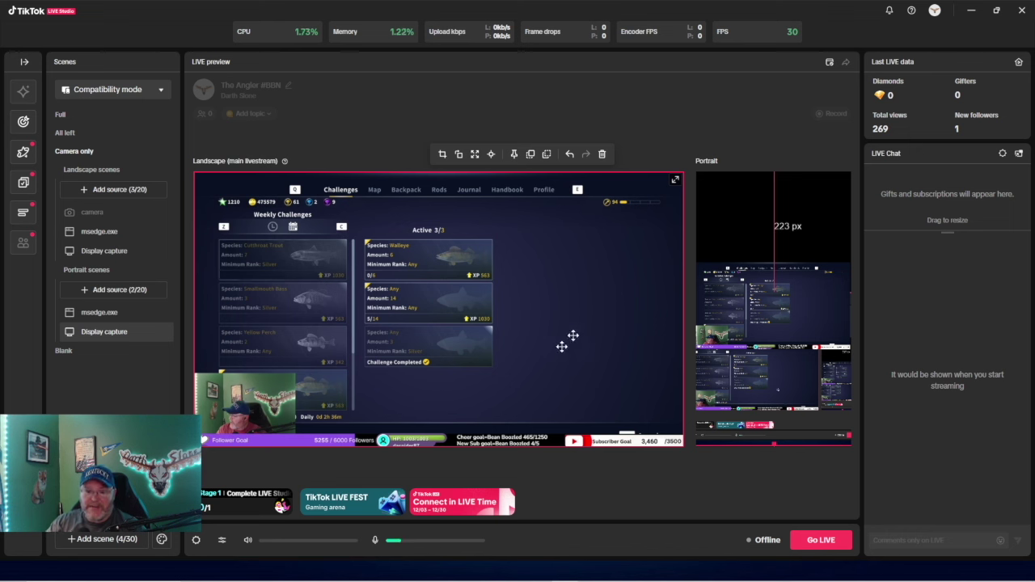
Select the Edge window capture in the portrait preview, enlarge it and shift it until its webcam area sits in the upper-right corner
{"action": "left_click", "coordinate": [799, 306]}
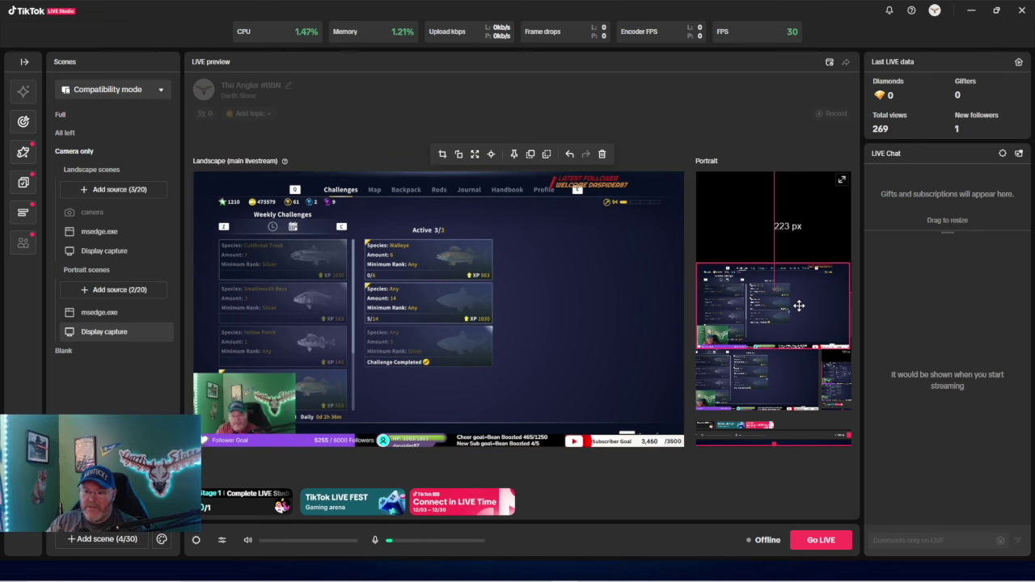
{"action": "left_click", "coordinate": [799, 306]}
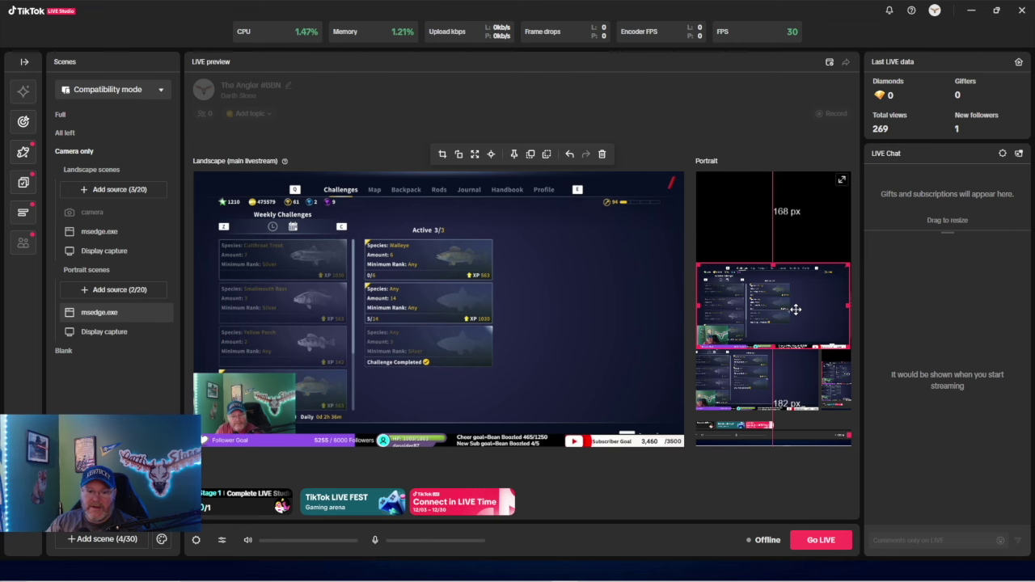
{"action": "left_click_drag", "start_coordinate": [796, 309], "coordinate": [776, 234]}
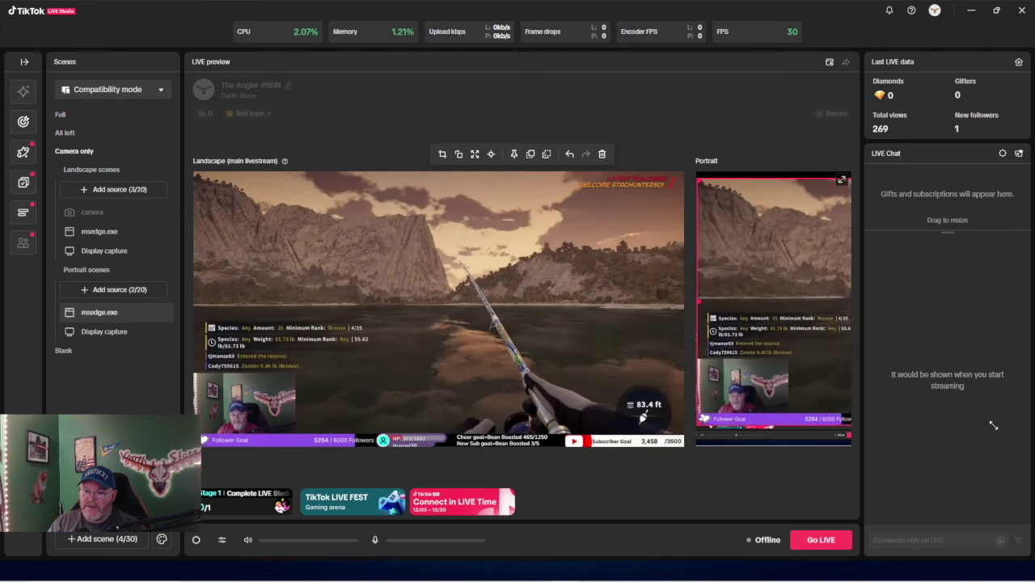
{"action": "left_click_drag", "start_coordinate": [792, 385], "coordinate": [847, 204]}
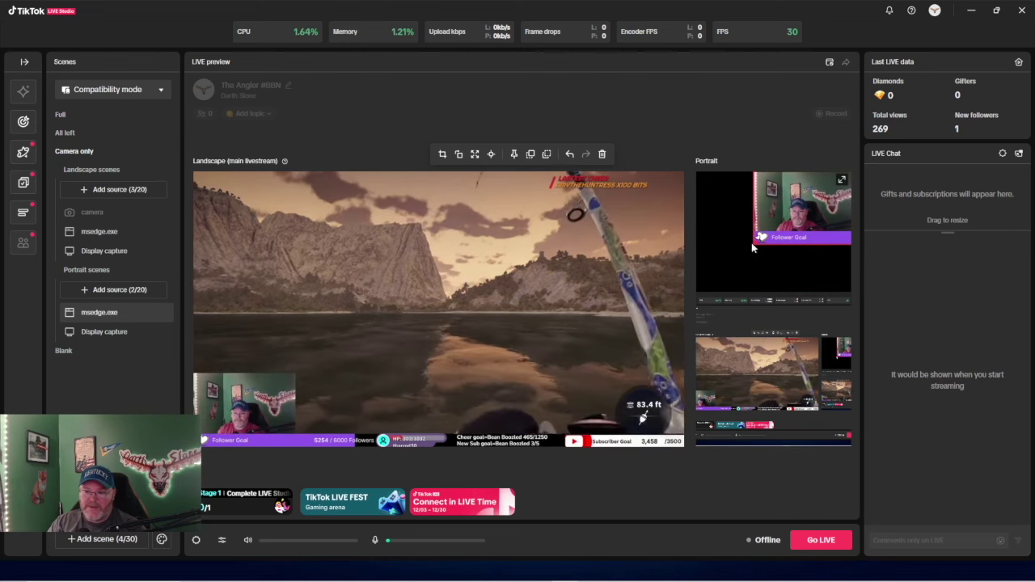
Scale up and reposition the portrait Edge capture until its webcam area fills the upper half, and bring it forward
{"action": "left_click_drag", "start_coordinate": [753, 243], "coordinate": [944, 197]}
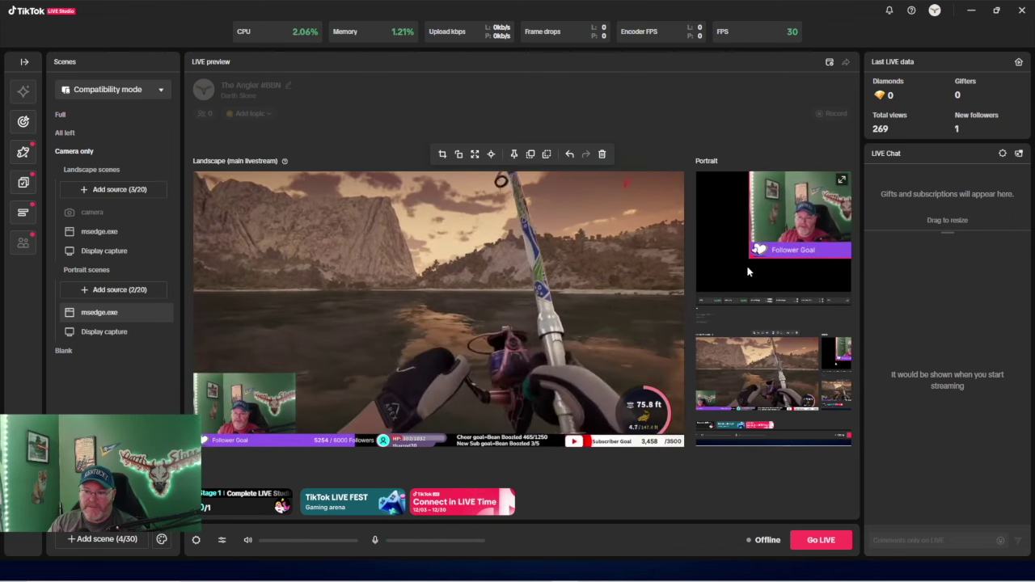
{"action": "left_click_drag", "start_coordinate": [750, 259], "coordinate": [696, 306]}
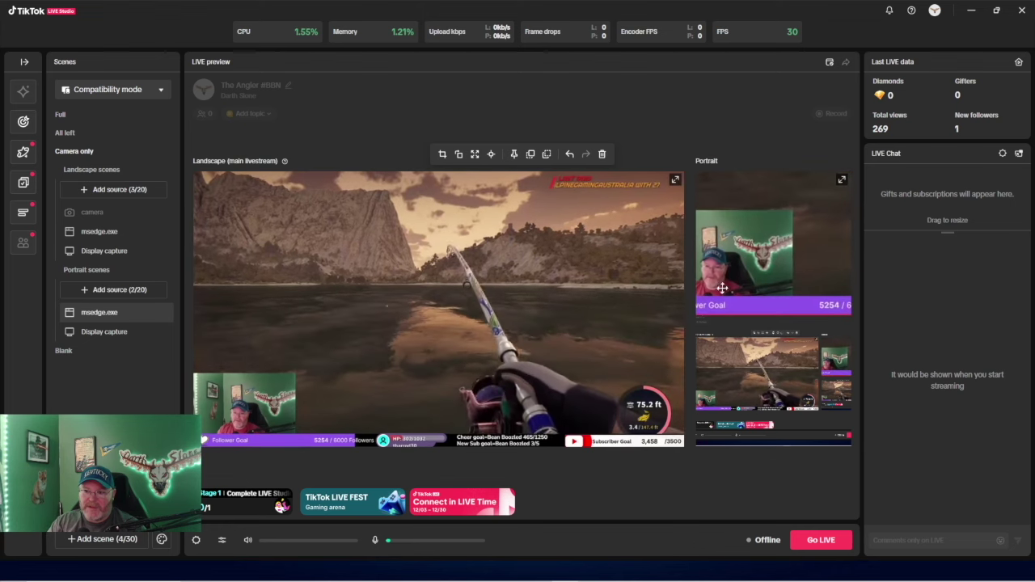
{"action": "left_click_drag", "start_coordinate": [767, 257], "coordinate": [735, 228]}
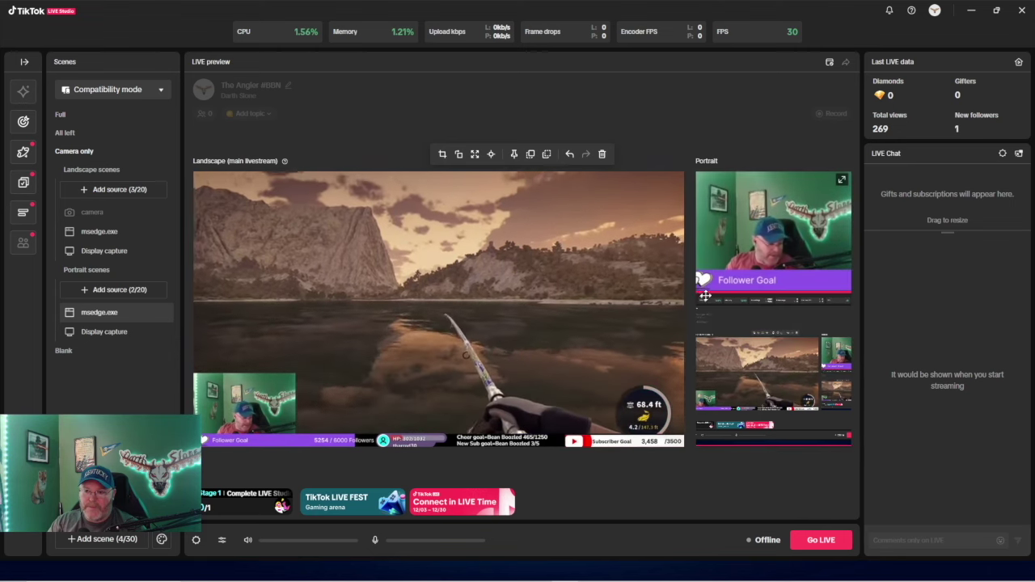
{"action": "left_click_drag", "start_coordinate": [697, 290], "coordinate": [858, 257]}
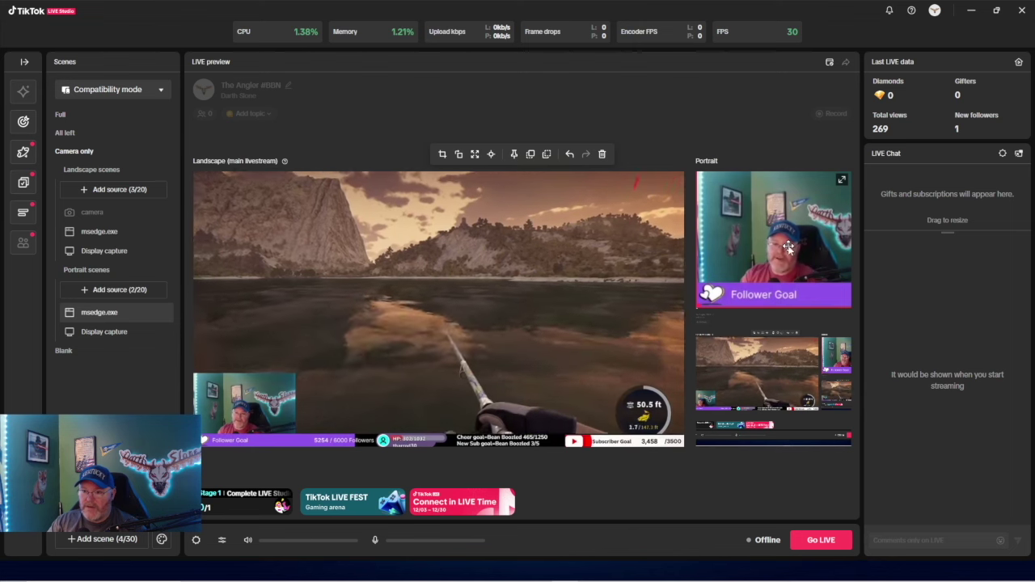
{"action": "right_click", "coordinate": [788, 246]}
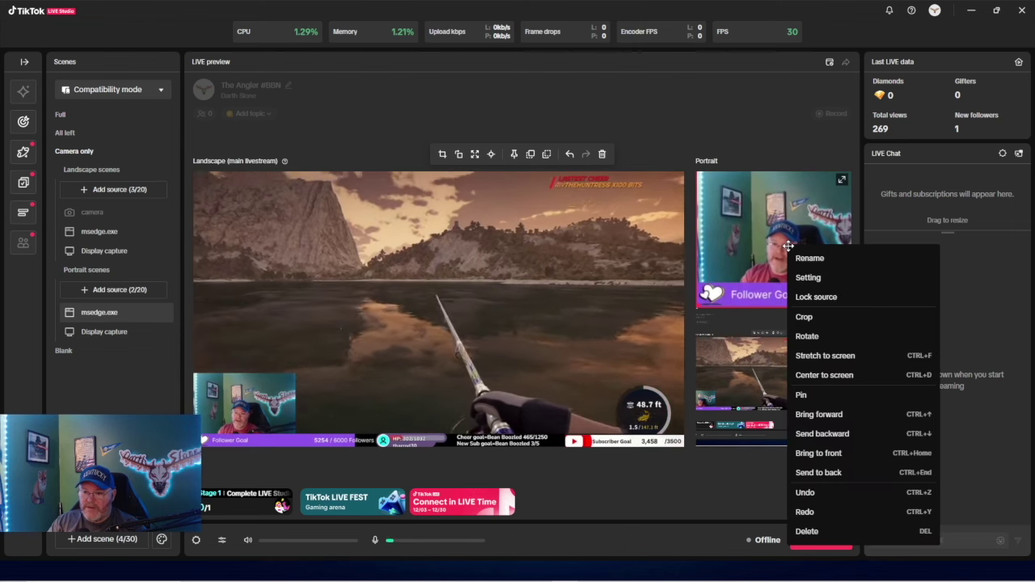
{"action": "left_click", "coordinate": [819, 417]}
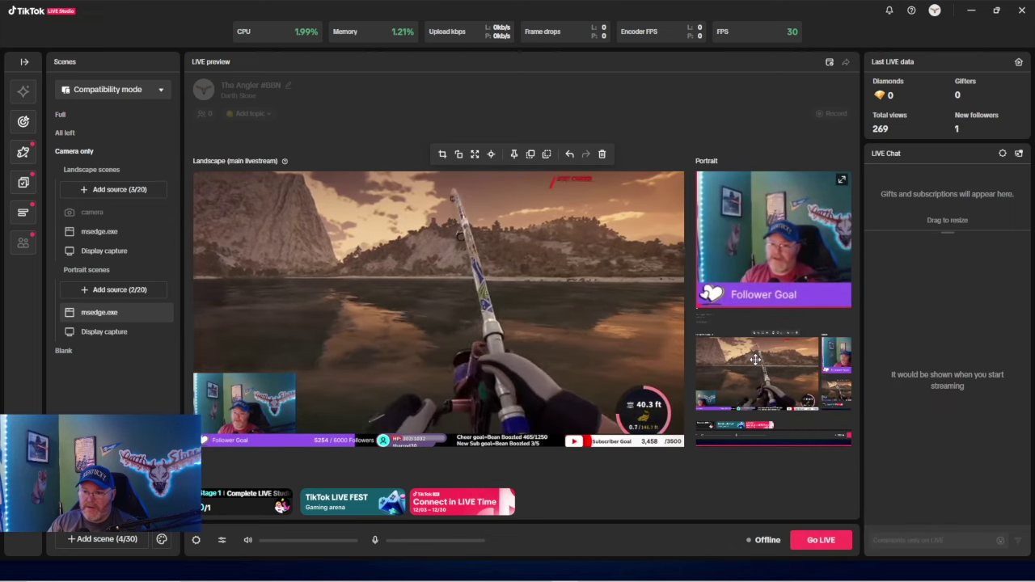
Enlarge and reposition the portrait display capture so the gameplay fills the area below the webcam
{"action": "left_click", "coordinate": [754, 359]}
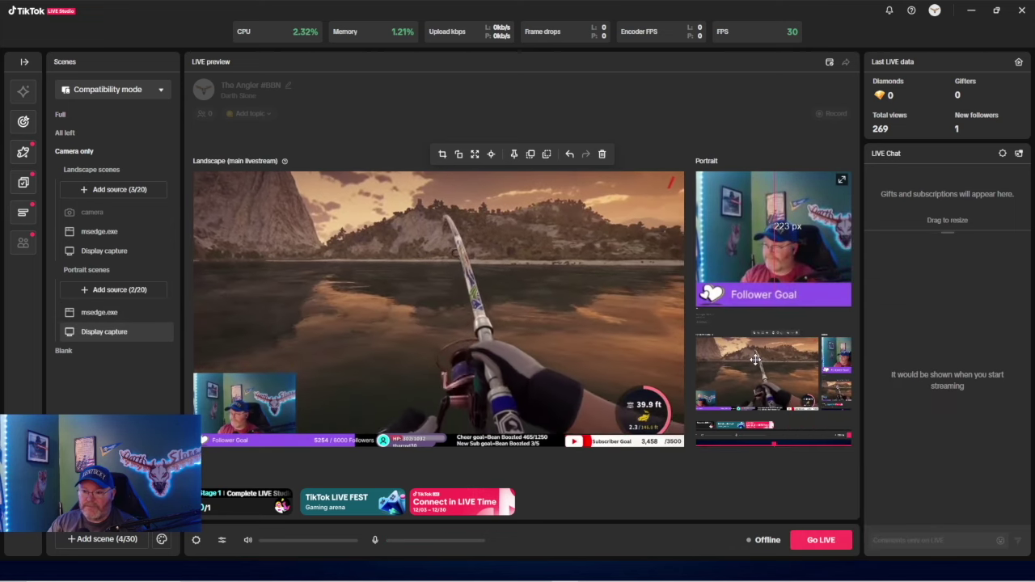
{"action": "left_click_drag", "start_coordinate": [755, 359], "coordinate": [842, 378]}
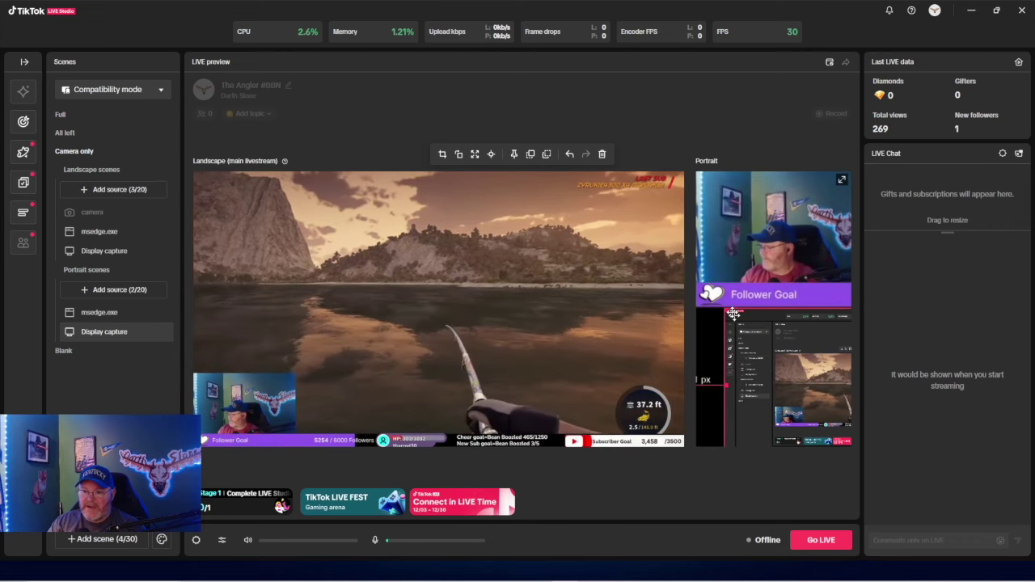
{"action": "left_click_drag", "start_coordinate": [728, 310], "coordinate": [729, 175]}
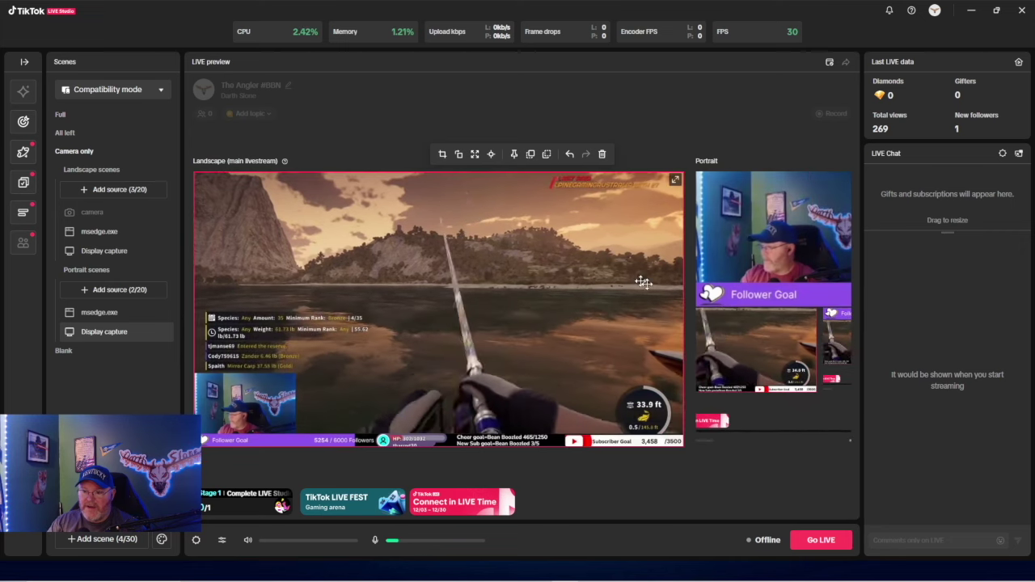
{"action": "mouse_move", "coordinate": [849, 386]}
{"action": "left_mouse_down"}
{"action": "mouse_move", "coordinate": [919, 416]}
{"action": "mouse_move", "coordinate": [945, 443]}
{"action": "mouse_move", "coordinate": [950, 488]}
{"action": "mouse_move", "coordinate": [937, 509]}
{"action": "mouse_move", "coordinate": [869, 435]}
{"action": "mouse_move", "coordinate": [858, 381]}
{"action": "left_mouse_up"}
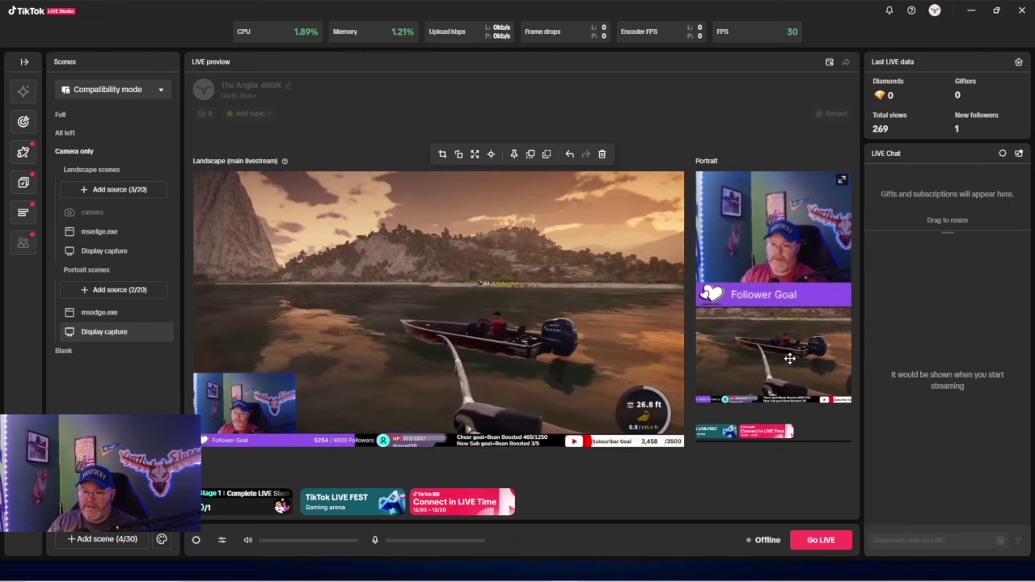
Bring the portrait display capture to the front and crop its upper edge so only the gameplay covers the area below the webcam
{"action": "right_click", "coordinate": [790, 359]}
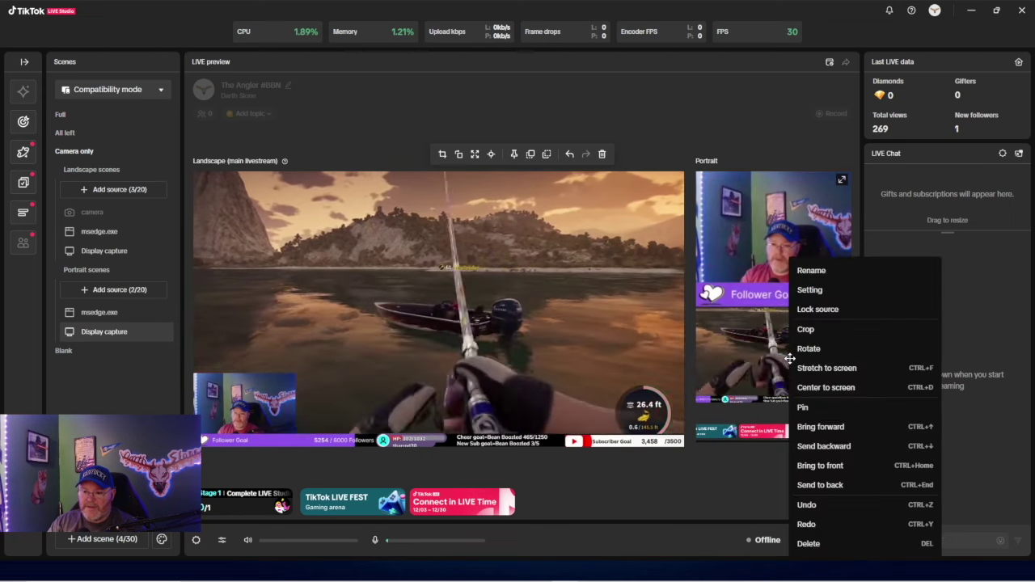
{"action": "left_click", "coordinate": [835, 463]}
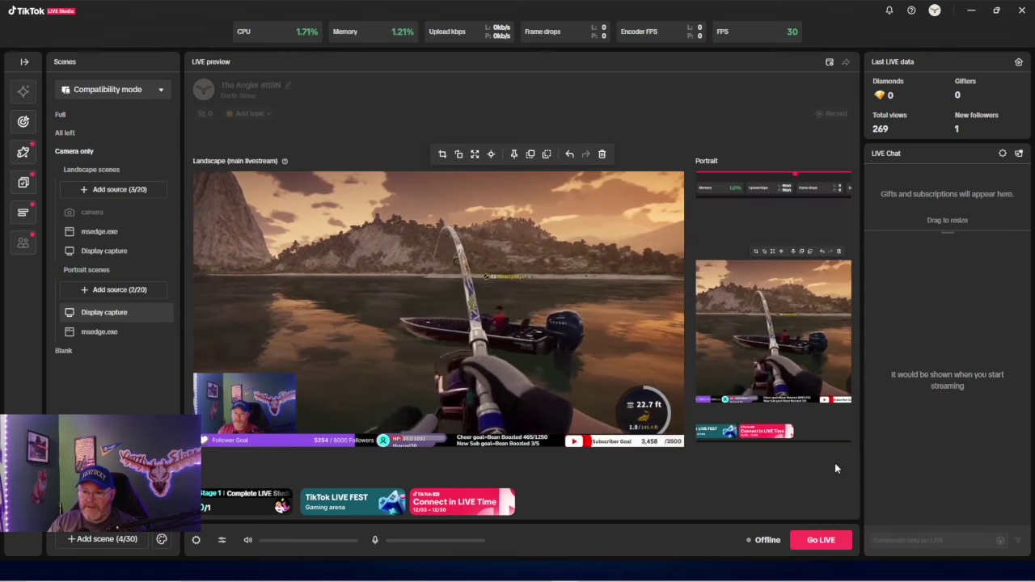
{"action": "left_click_drag", "start_coordinate": [795, 340], "coordinate": [784, 354]}
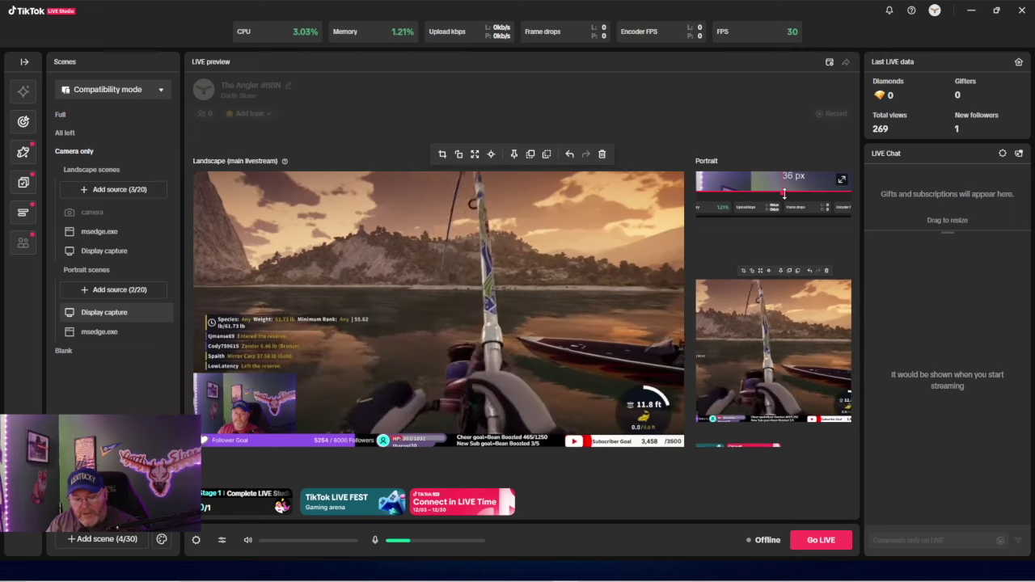
{"action": "left_click_drag", "start_coordinate": [782, 194], "coordinate": [774, 249]}
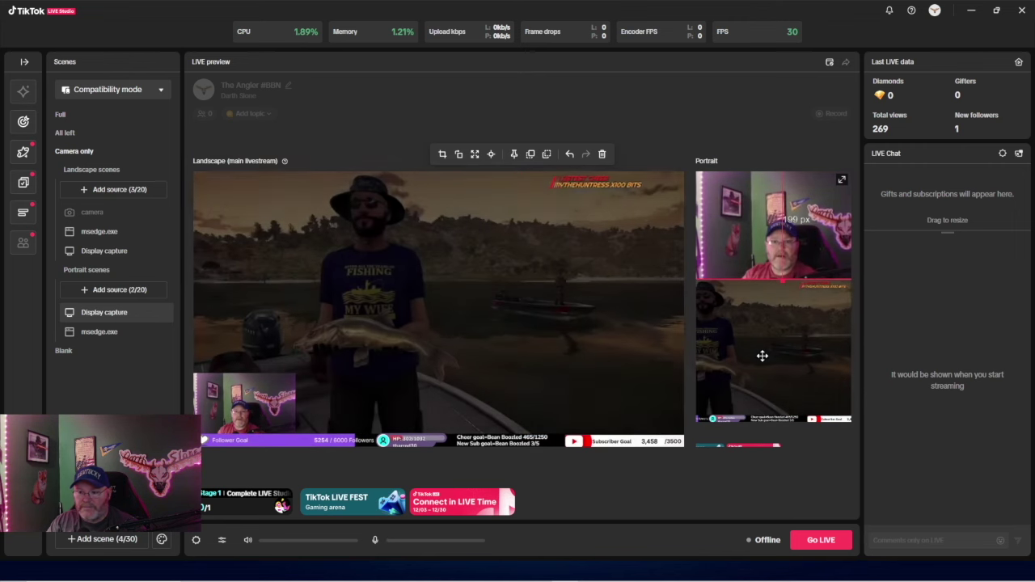
{"action": "mouse_move", "coordinate": [762, 356]}
{"action": "left_mouse_down"}
{"action": "mouse_move", "coordinate": [746, 353]}
{"action": "mouse_move", "coordinate": [813, 361]}
{"action": "mouse_move", "coordinate": [768, 366]}
{"action": "left_mouse_up"}
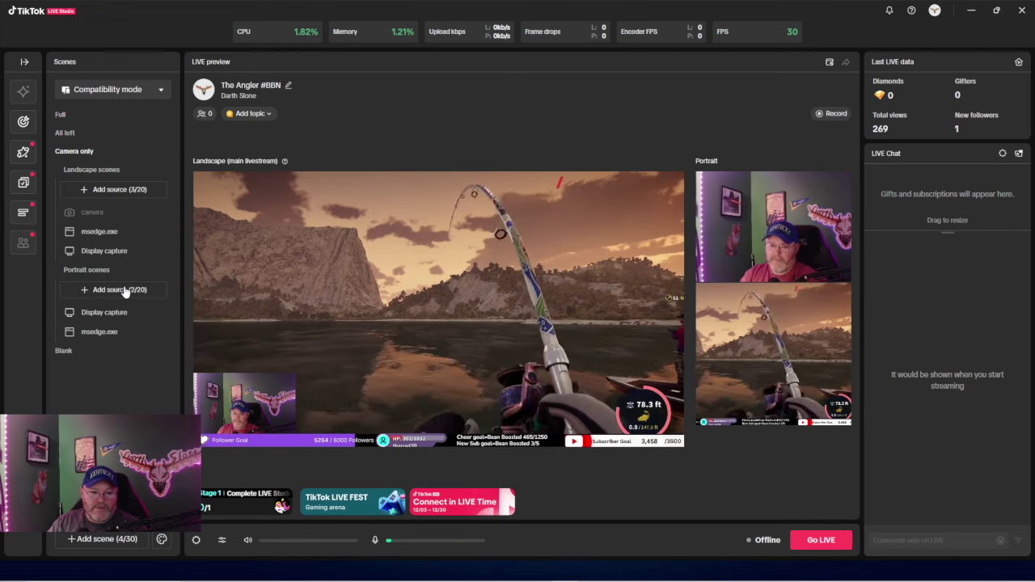
Create a text source for the portrait scene containing "YouTube:" followed by the channel name
{"action": "left_click", "coordinate": [121, 289]}
{"action": "scroll", "coordinate": [463, 291], "scroll_direction": "down", "scroll_amount": 1}
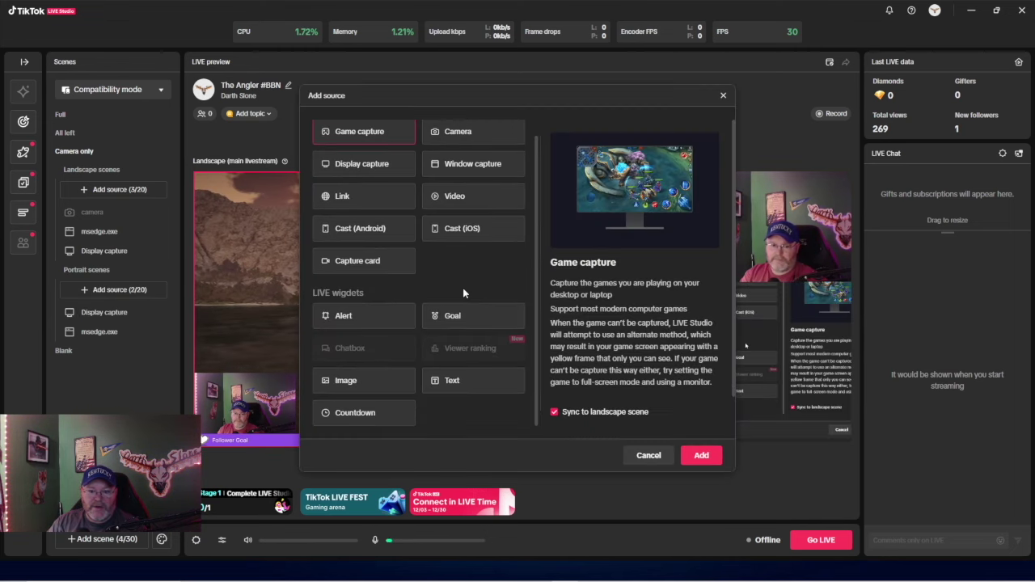
{"action": "left_click", "coordinate": [457, 387]}
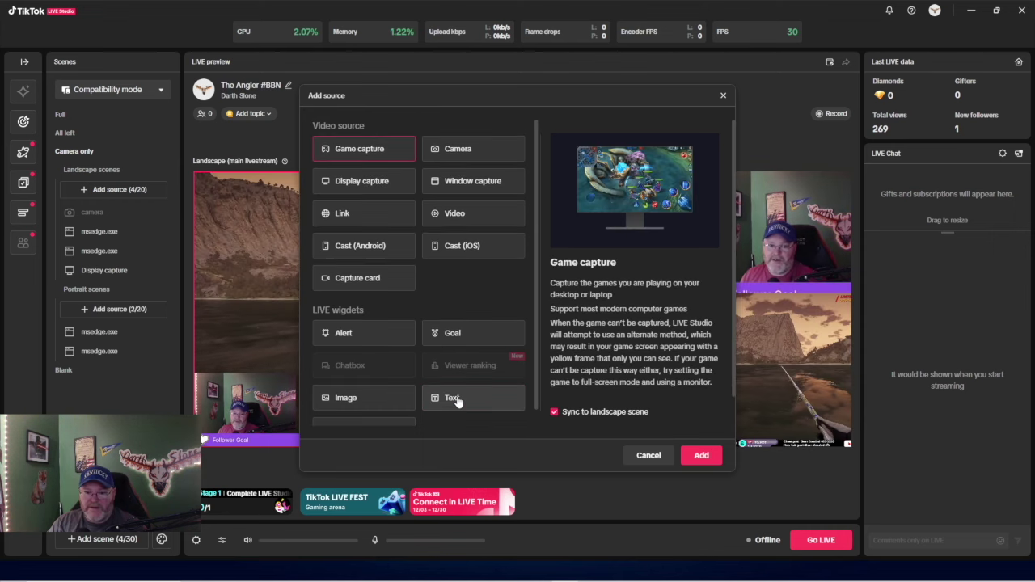
{"action": "left_click", "coordinate": [455, 404]}
{"action": "left_click", "coordinate": [702, 456]}
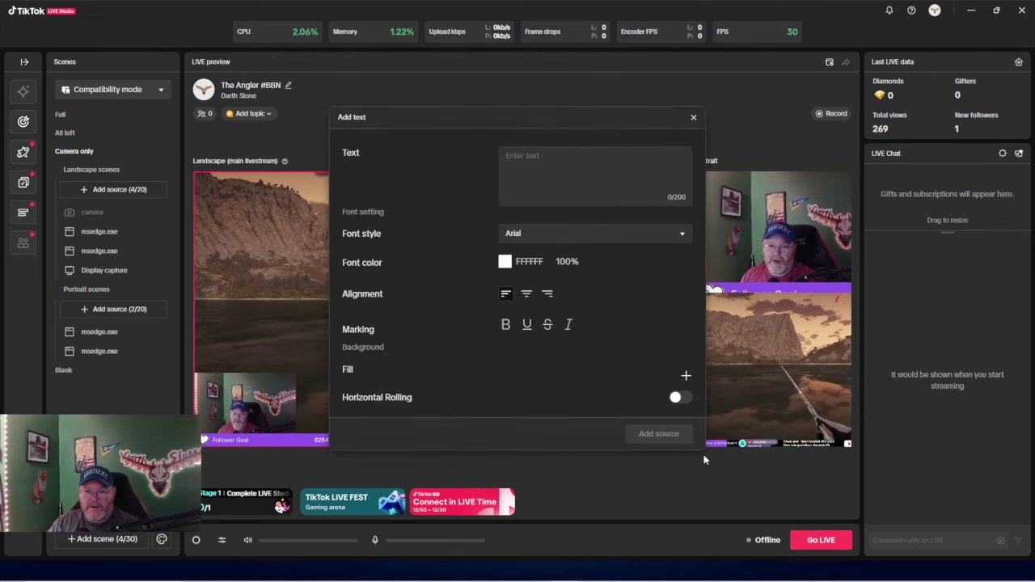
{"action": "left_click", "coordinate": [557, 161]}
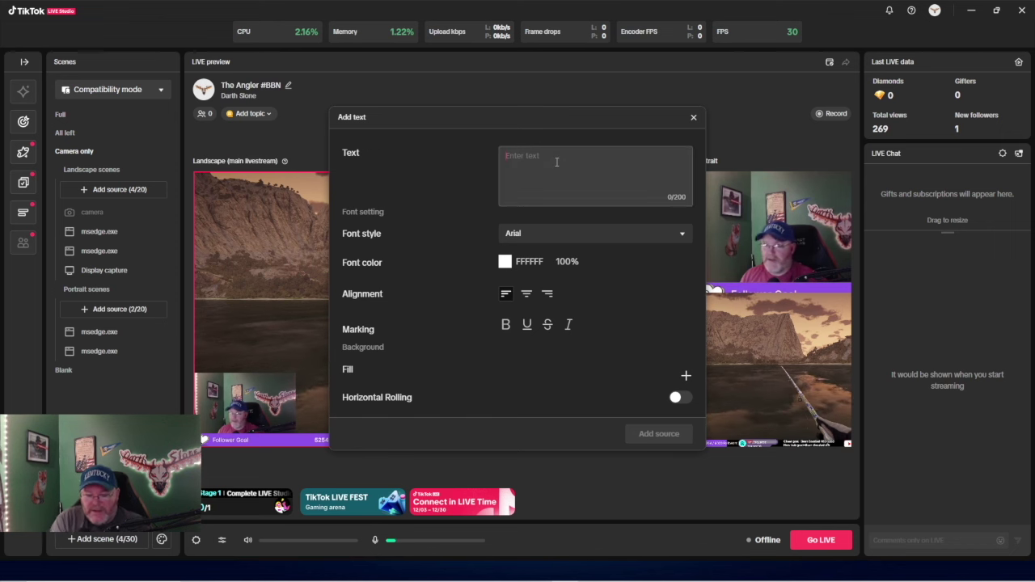
{"action": "type", "text": "you"}
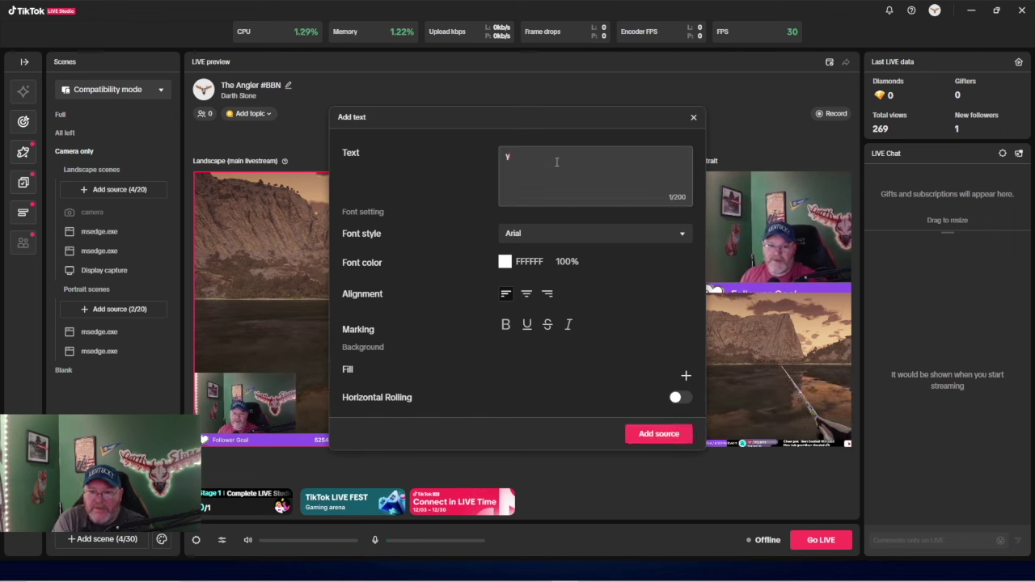
{"action": "type", "text": "YouTube: Darth"}
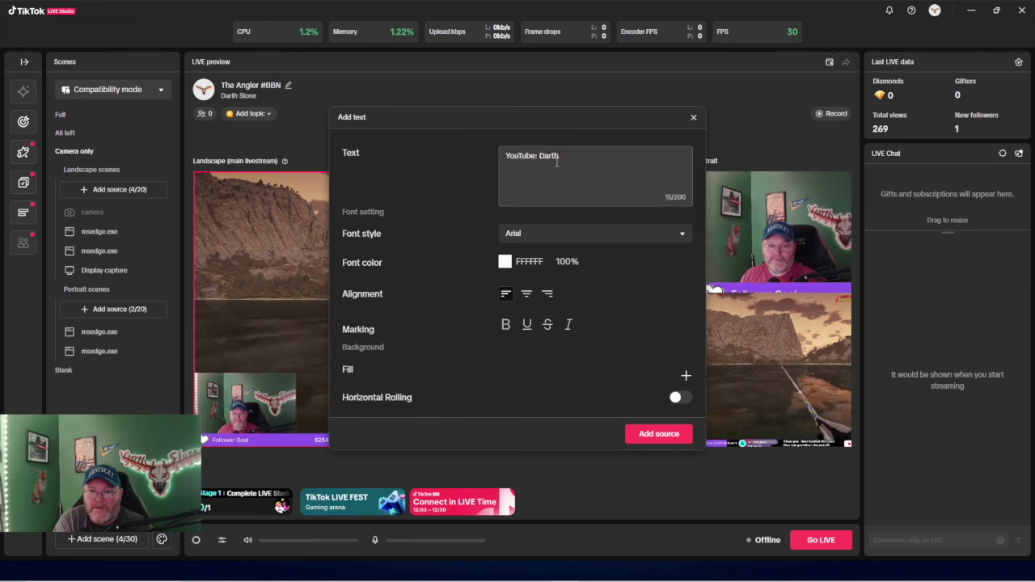
{"action": "type", "text": " Slone"}
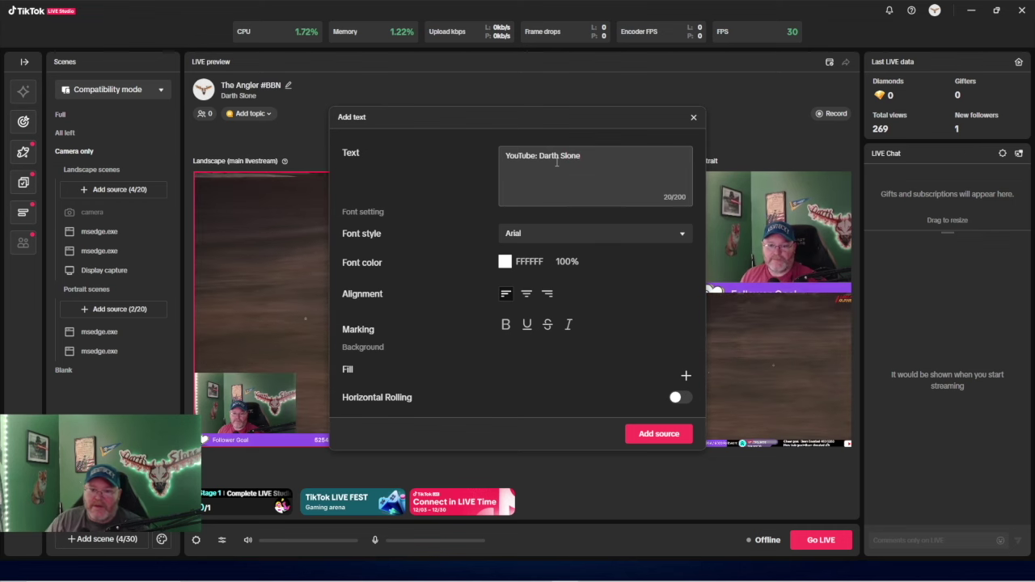
Make the text bold, give it a red E20D0D background fill, and add the source
{"action": "triple_click", "coordinate": [554, 158]}
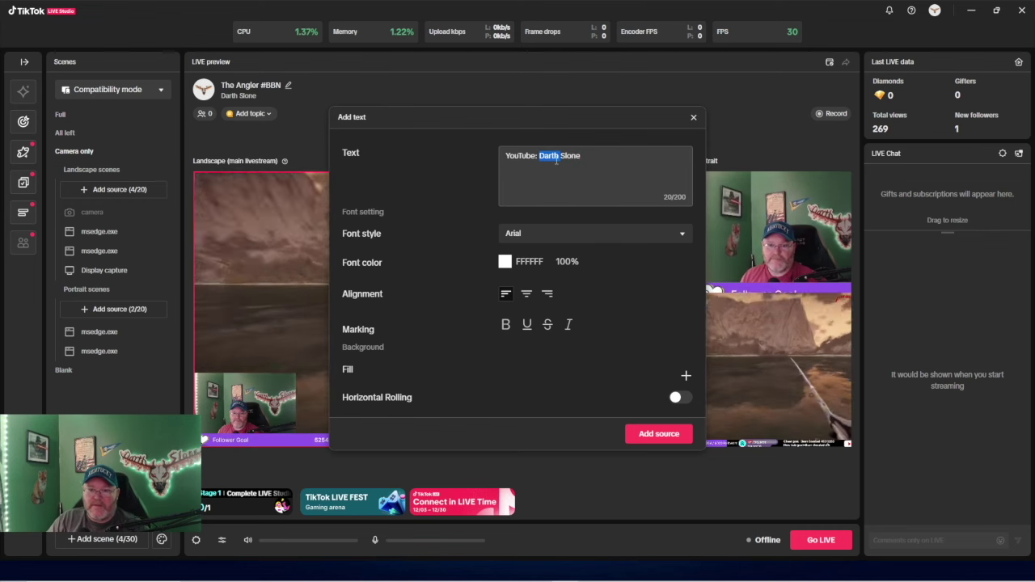
{"action": "left_click", "coordinate": [507, 325]}
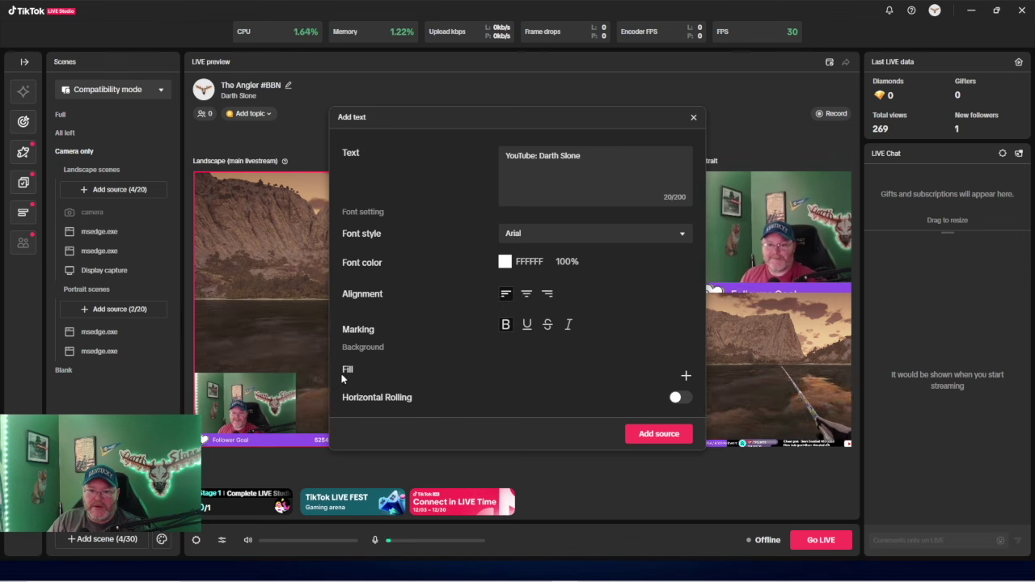
{"action": "left_click", "coordinate": [686, 375]}
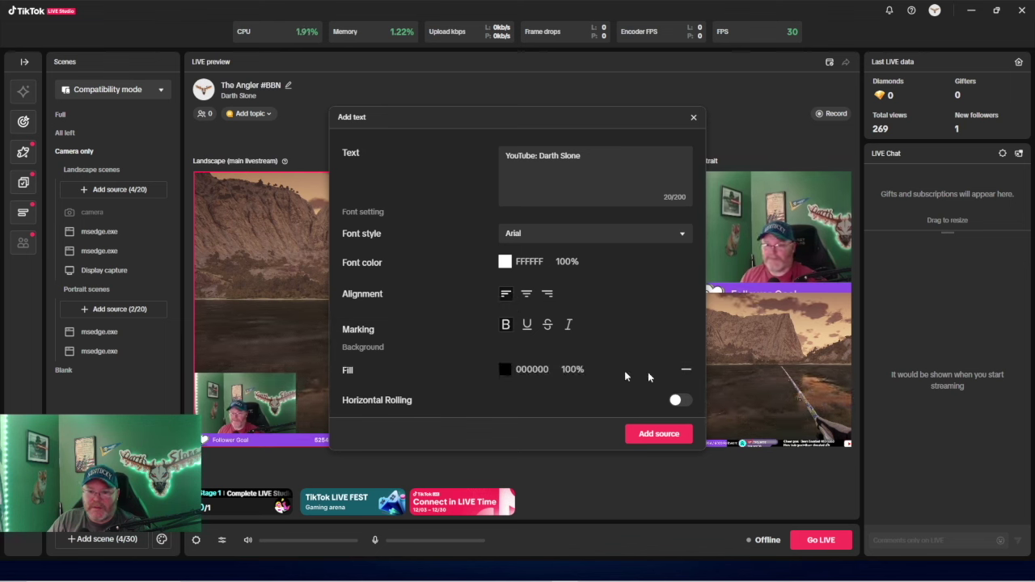
{"action": "left_click", "coordinate": [503, 371]}
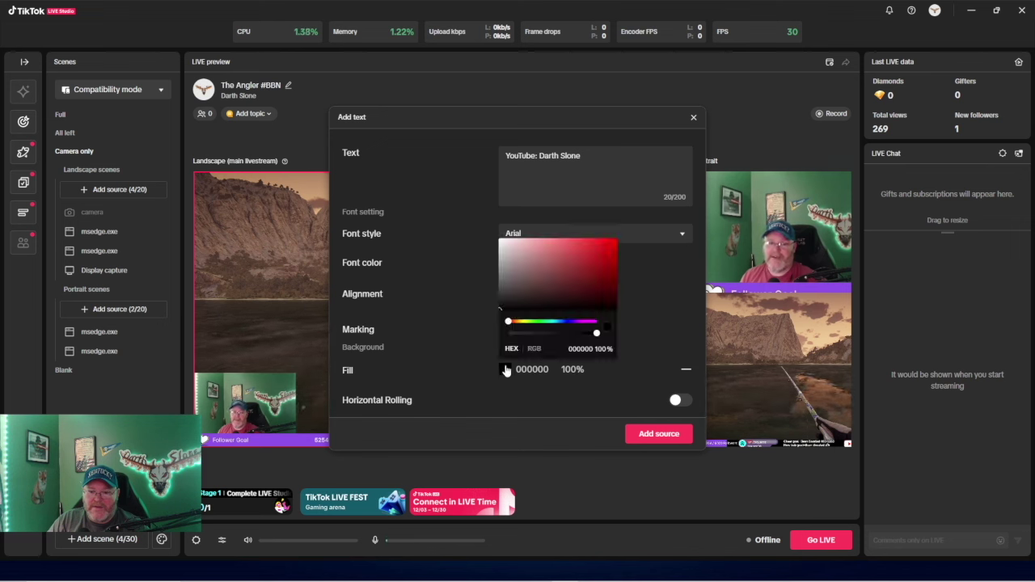
{"action": "left_click", "coordinate": [609, 258]}
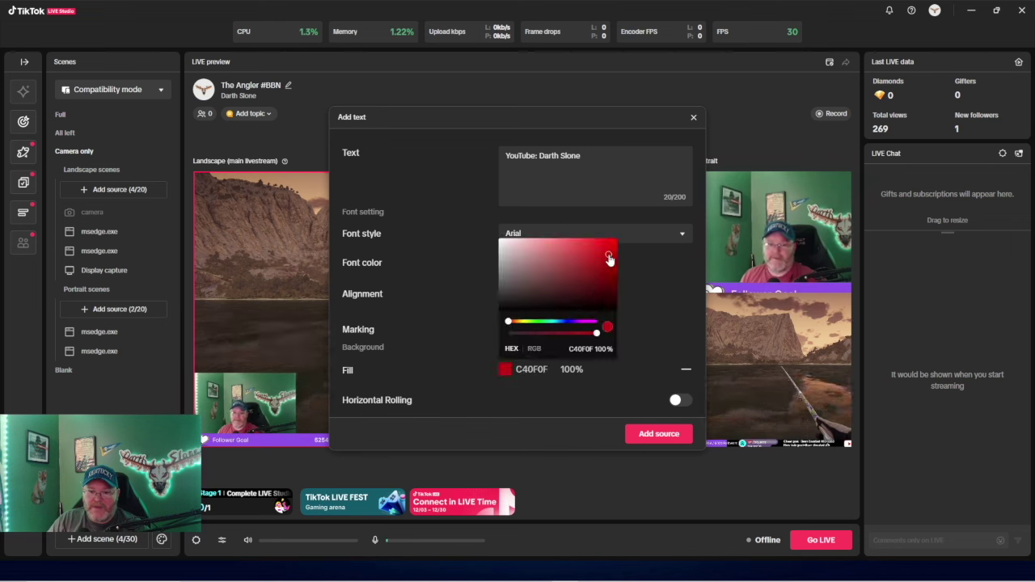
{"action": "left_click_drag", "start_coordinate": [609, 257], "coordinate": [611, 248]}
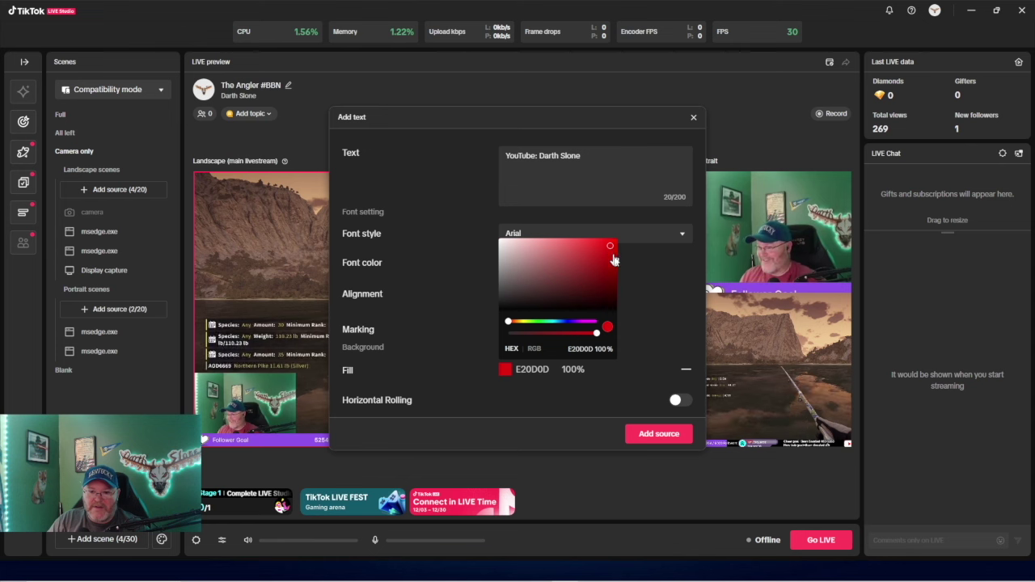
{"action": "left_click", "coordinate": [659, 435]}
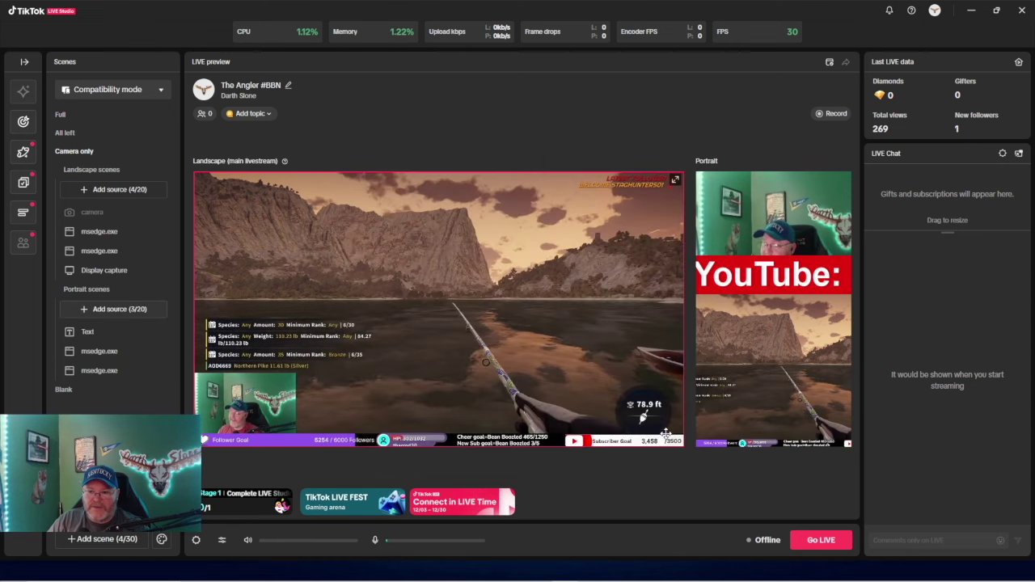
Shrink the red text banner to fit the portrait width and place it over the strip between webcam and gameplay
{"action": "left_click_drag", "start_coordinate": [811, 275], "coordinate": [823, 279]}
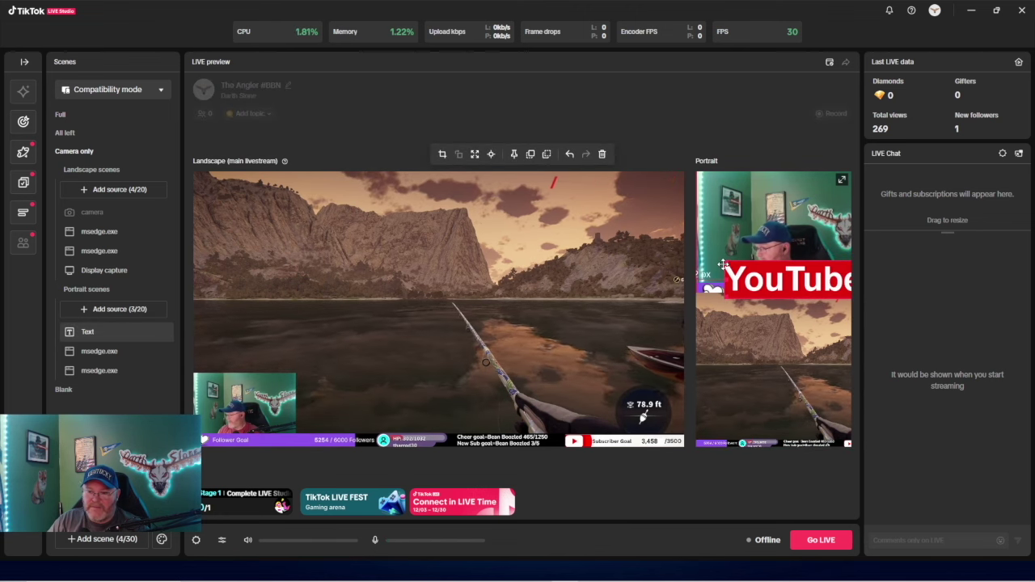
{"action": "left_click_drag", "start_coordinate": [740, 268], "coordinate": [717, 287]}
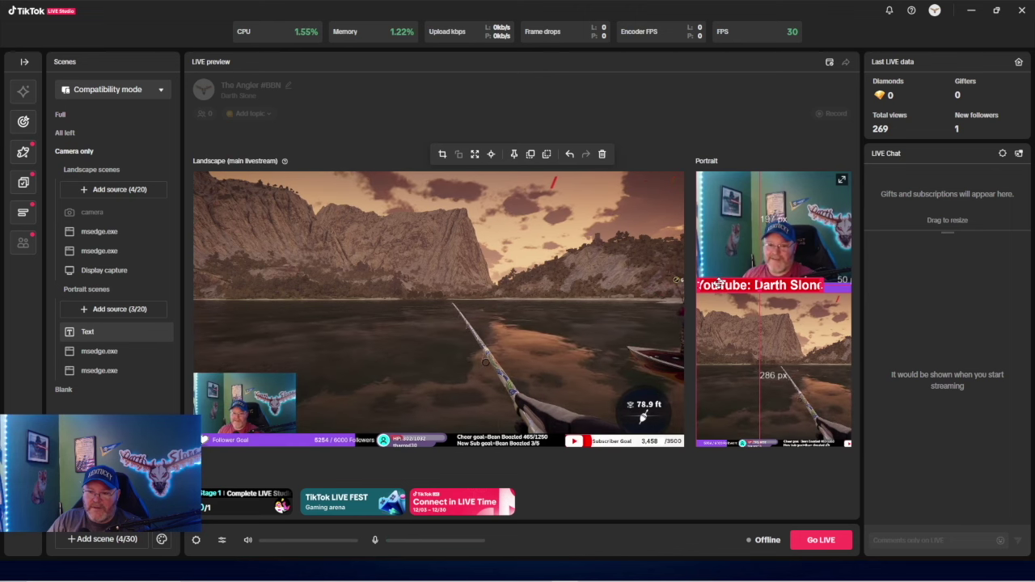
Enlarge the red YouTube text banner until it spans the full width of the portrait scene
{"action": "left_click_drag", "start_coordinate": [824, 289], "coordinate": [849, 294]}
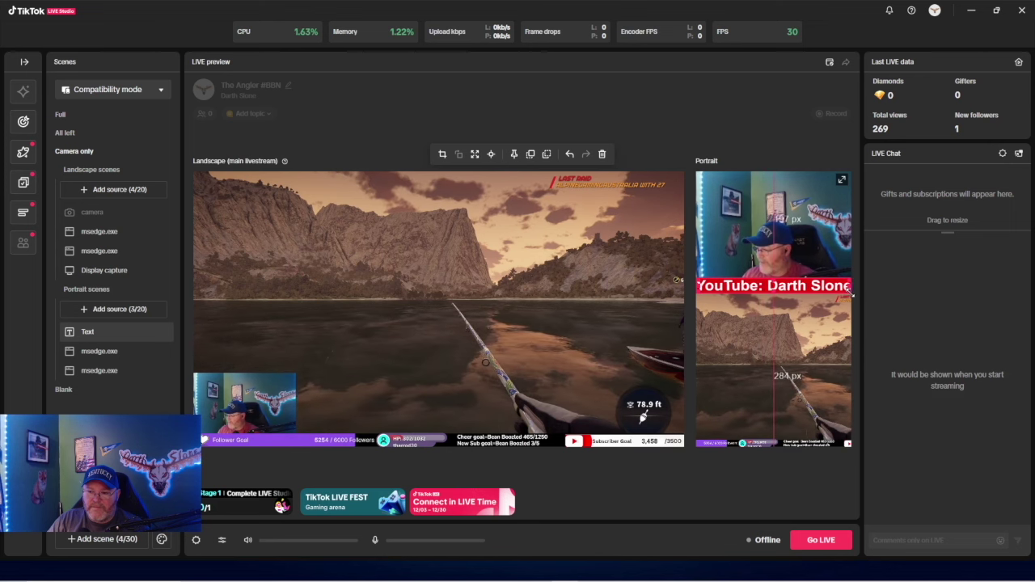
{"action": "left_click", "coordinate": [797, 324]}
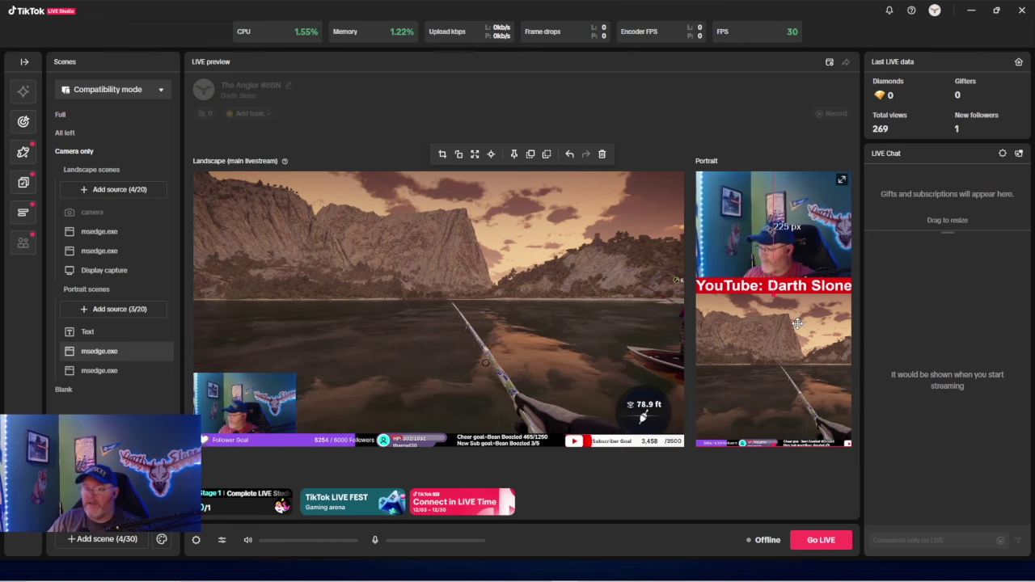
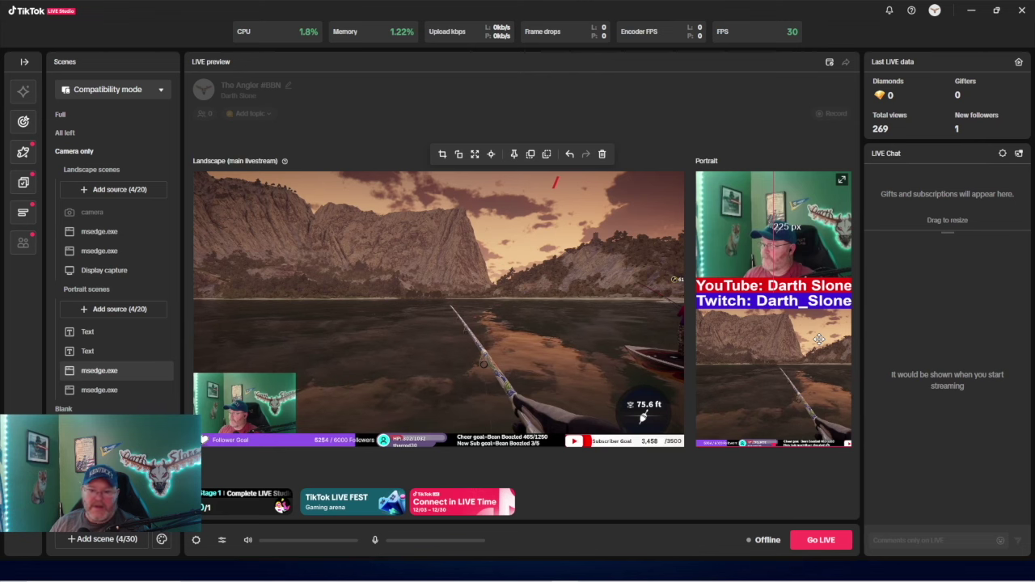
Review the pre-stream LIVE settings, including the topic categories and video settings, and cancel without going live
{"action": "left_click", "coordinate": [814, 540]}
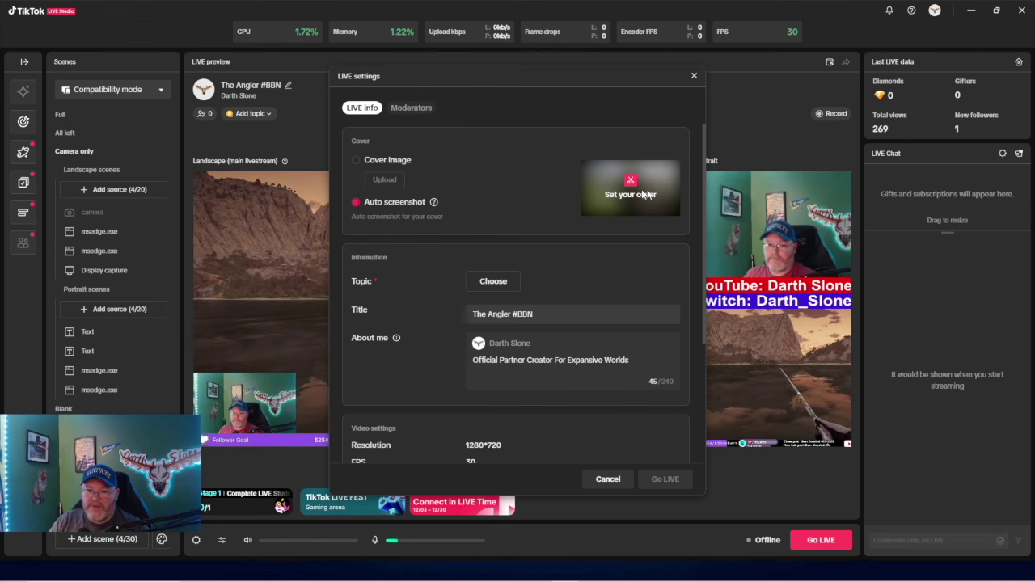
{"action": "left_click", "coordinate": [495, 282]}
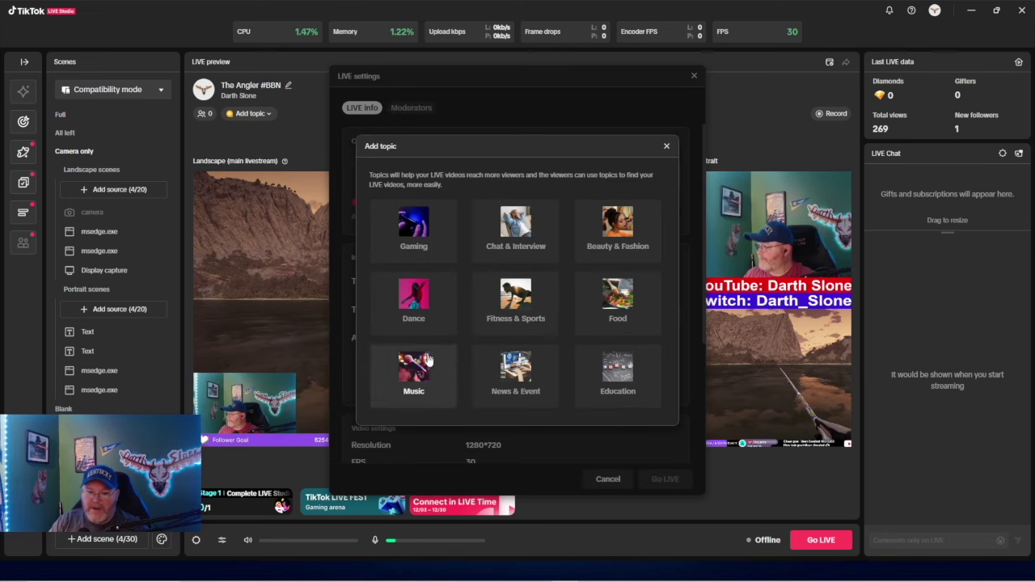
{"action": "left_click", "coordinate": [666, 148]}
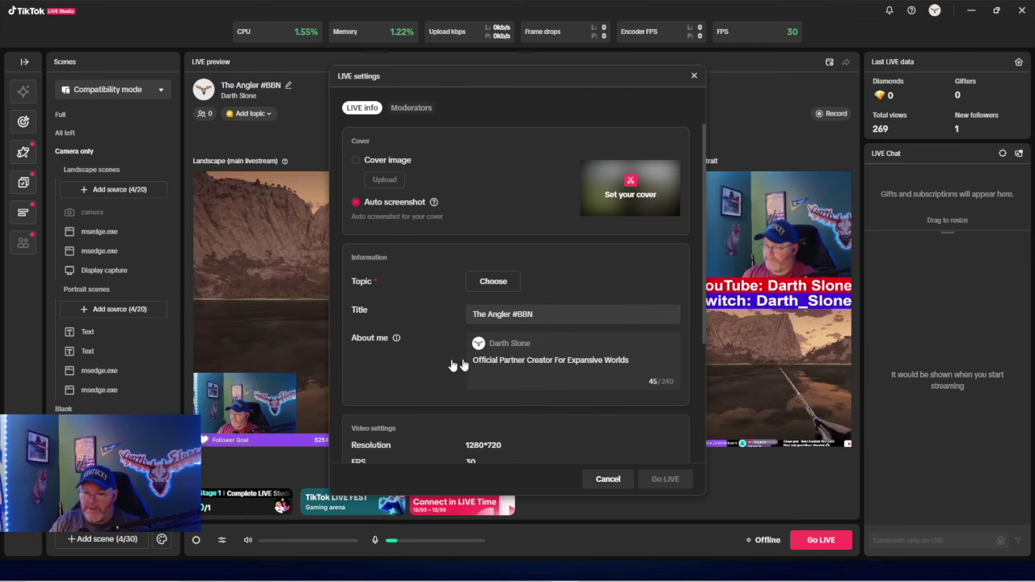
{"action": "scroll", "coordinate": [461, 364], "scroll_direction": "down", "scroll_amount": 2}
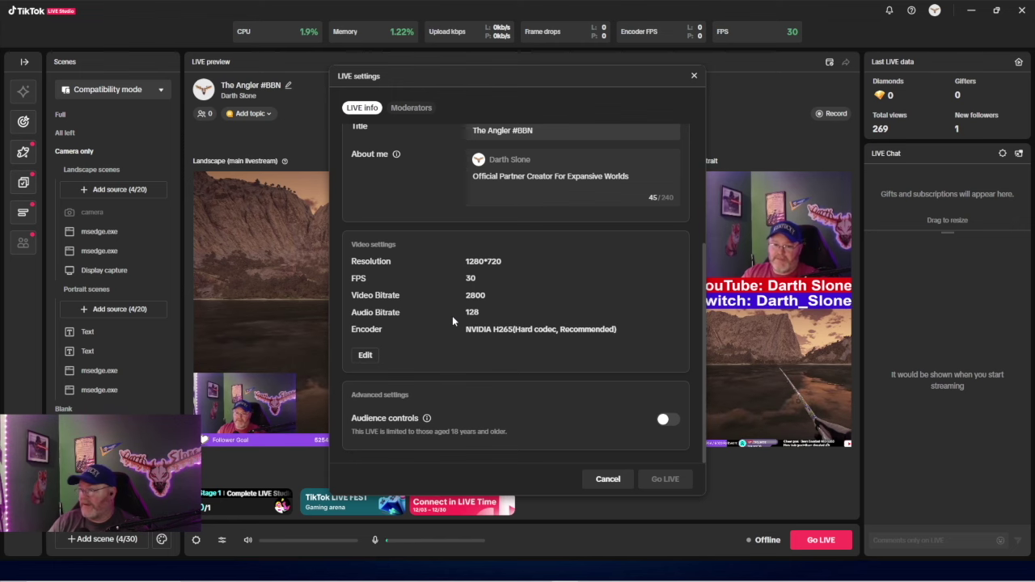
{"action": "left_click", "coordinate": [611, 478]}
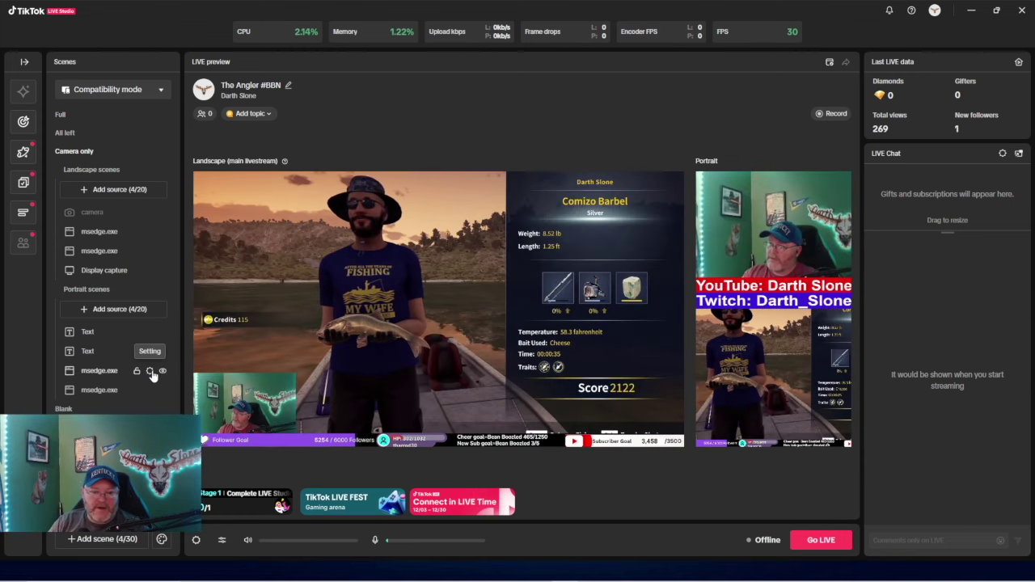
Check which program windows the upper portrait msedge.exe source can capture, and close its settings unchanged
{"action": "left_click", "coordinate": [151, 371]}
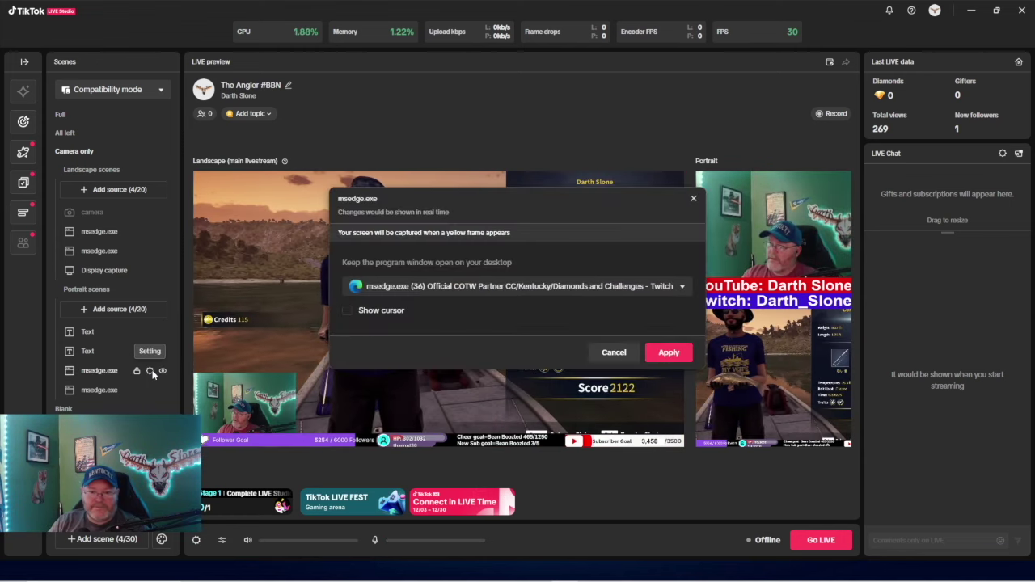
{"action": "left_click", "coordinate": [629, 291]}
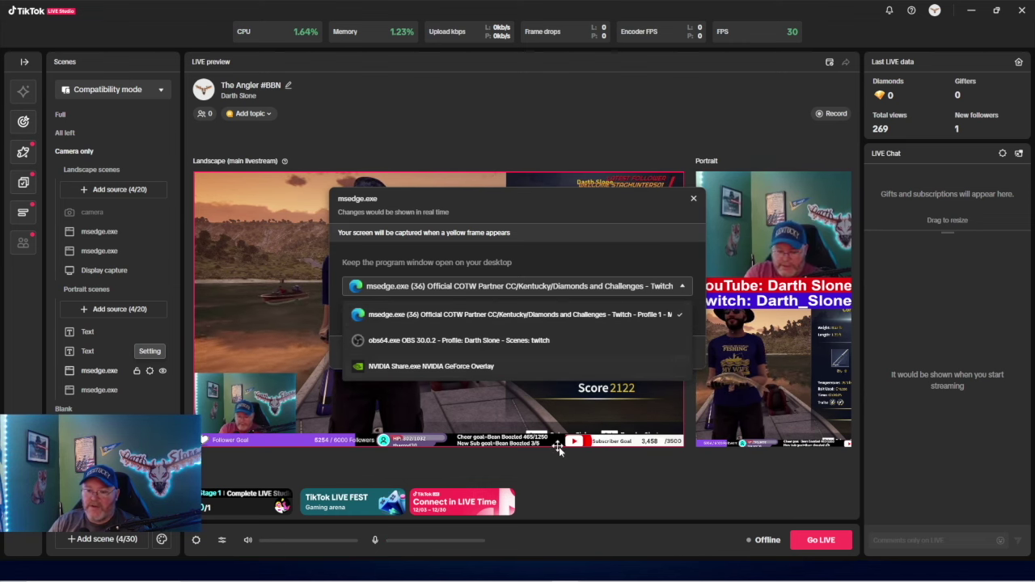
{"action": "left_click", "coordinate": [692, 200]}
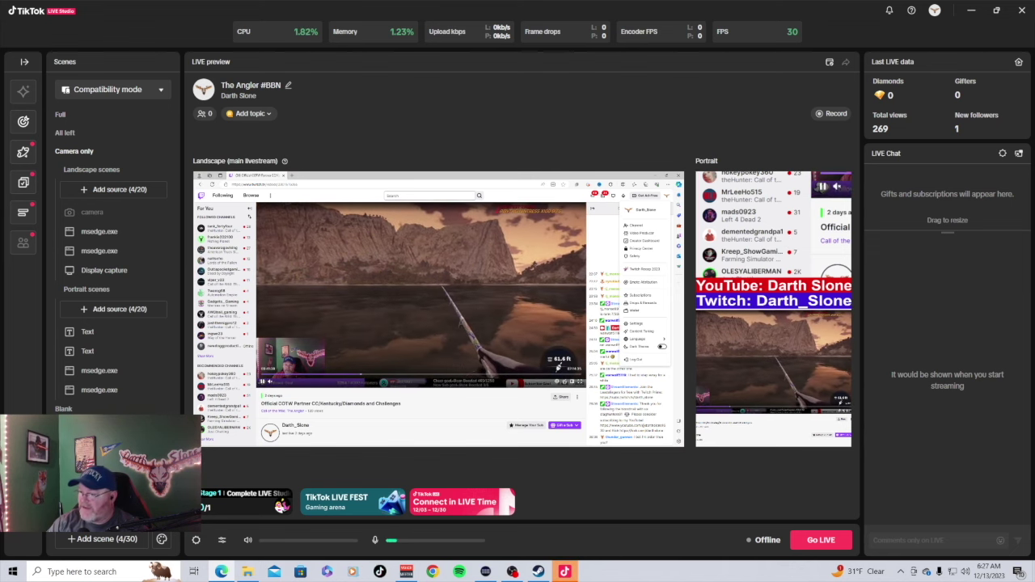
Show the Twitch video full screen in the captured Edge browser so it fills the landscape and portrait scenes
{"action": "scroll", "coordinate": [420, 307], "scroll_direction": "down", "scroll_amount": 1}
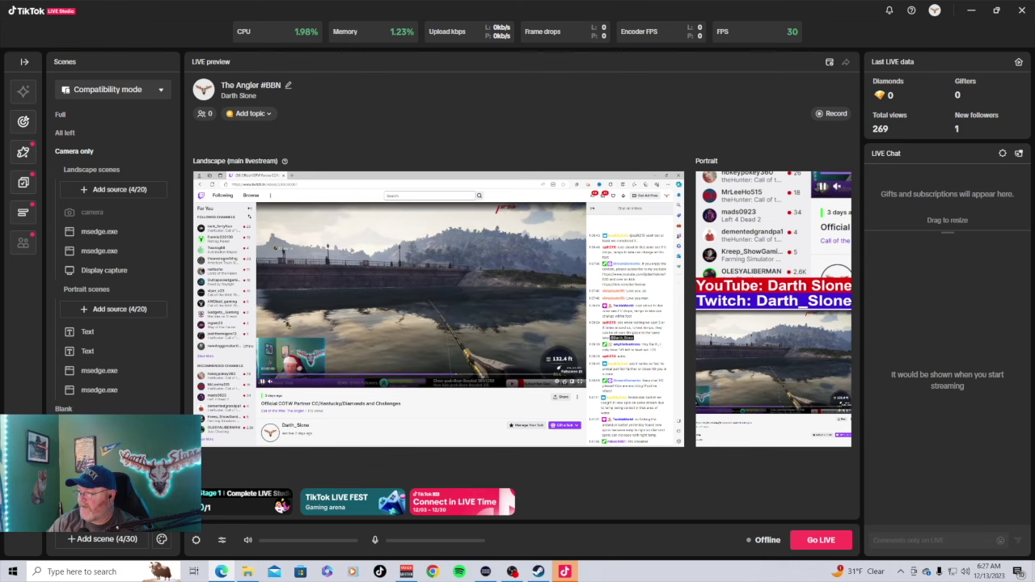
{"action": "key", "text": "f"}
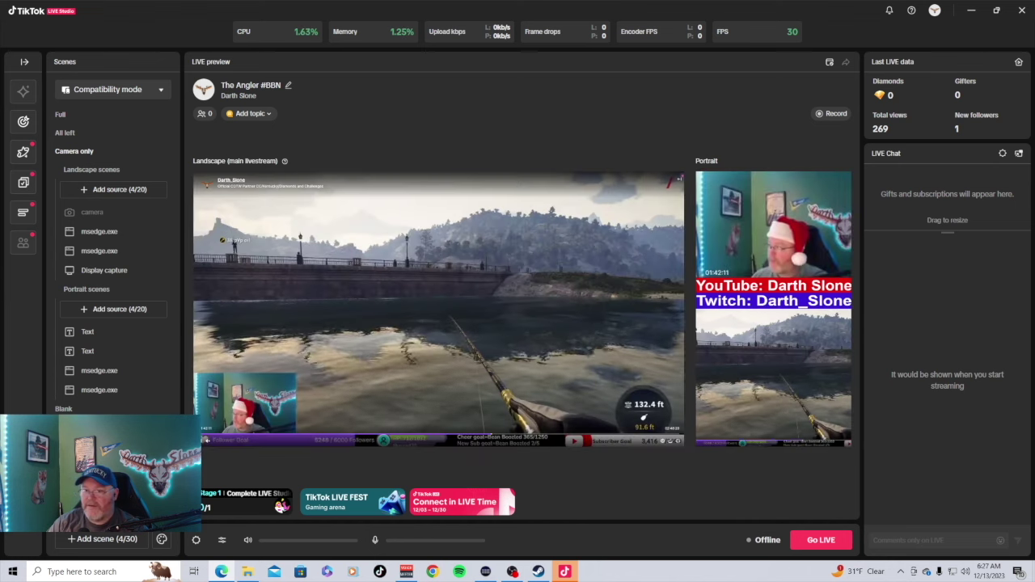
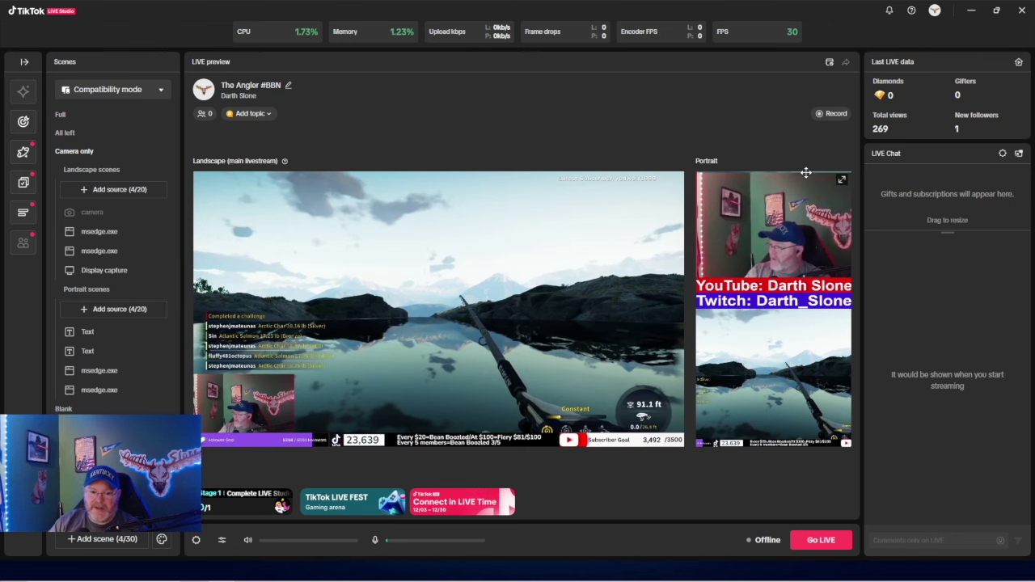
Exit the full-screen YouTube video in Edge, switch to the Twitch browser tab, and show its video full screen
{"action": "left_click", "coordinate": [806, 173]}
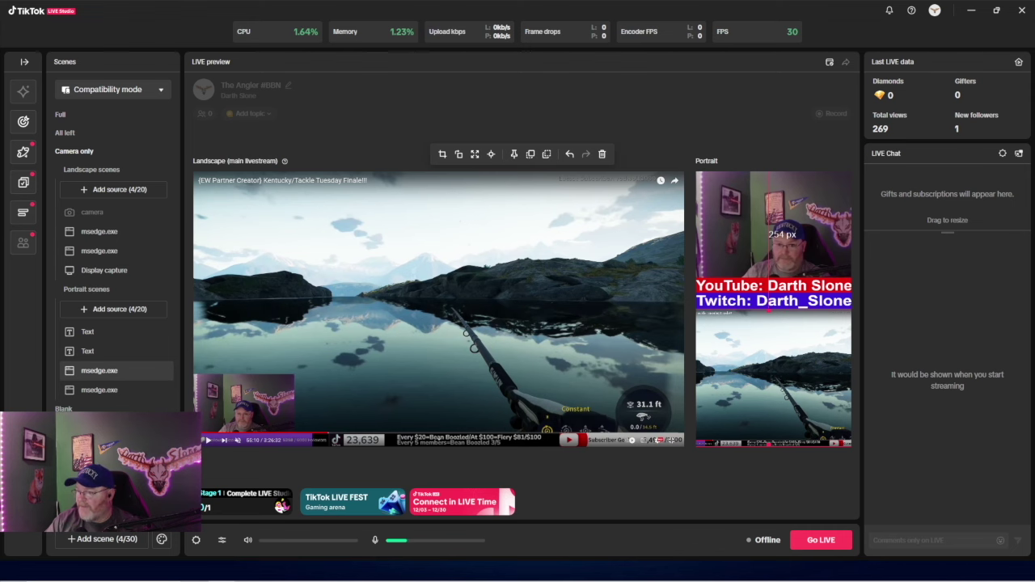
{"action": "key", "text": "Escape"}
{"action": "key", "text": "ctrl+Tab"}
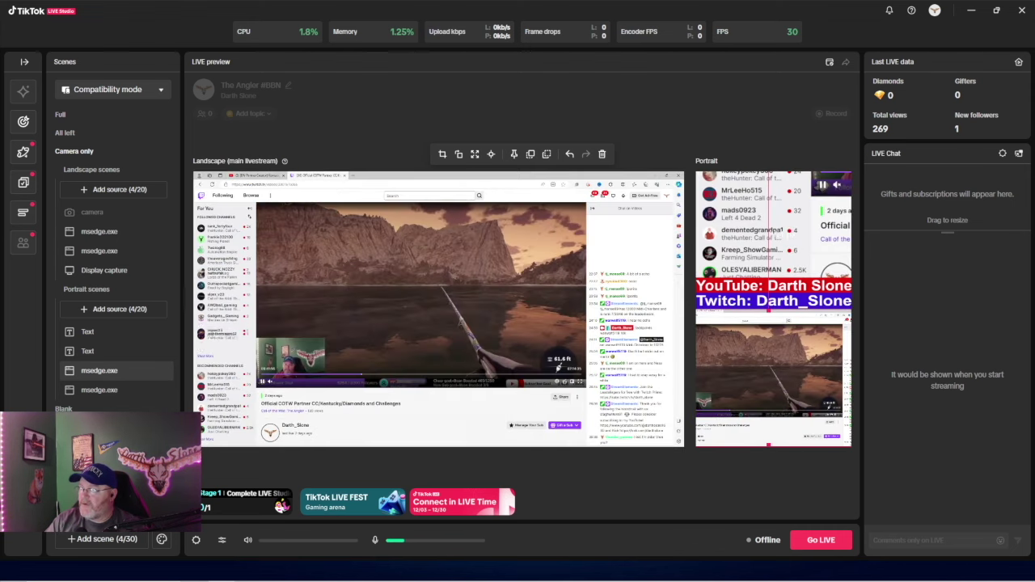
{"action": "key", "text": "f"}
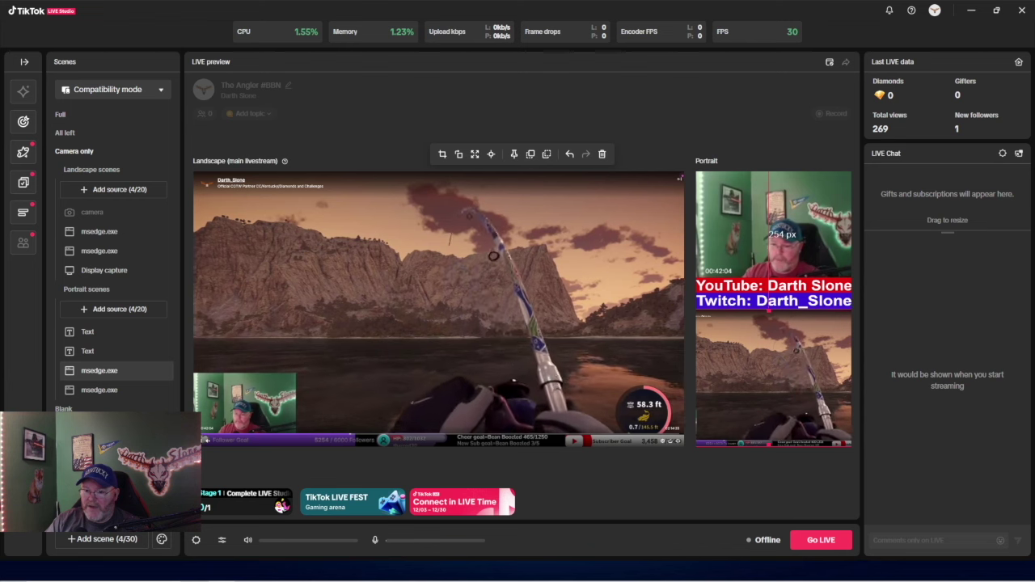
{"action": "left_click", "coordinate": [759, 481]}
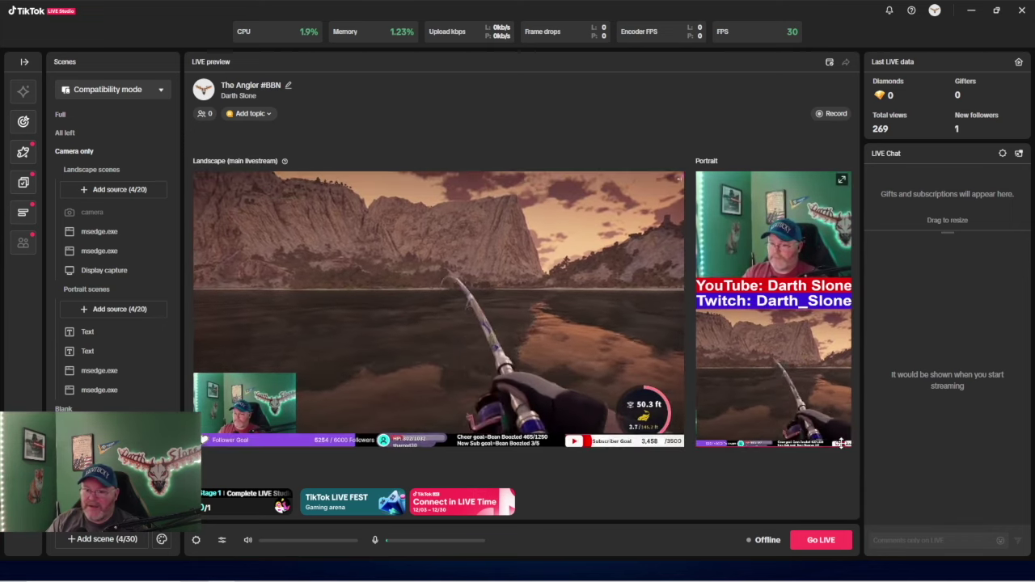
{"action": "left_click", "coordinate": [845, 243]}
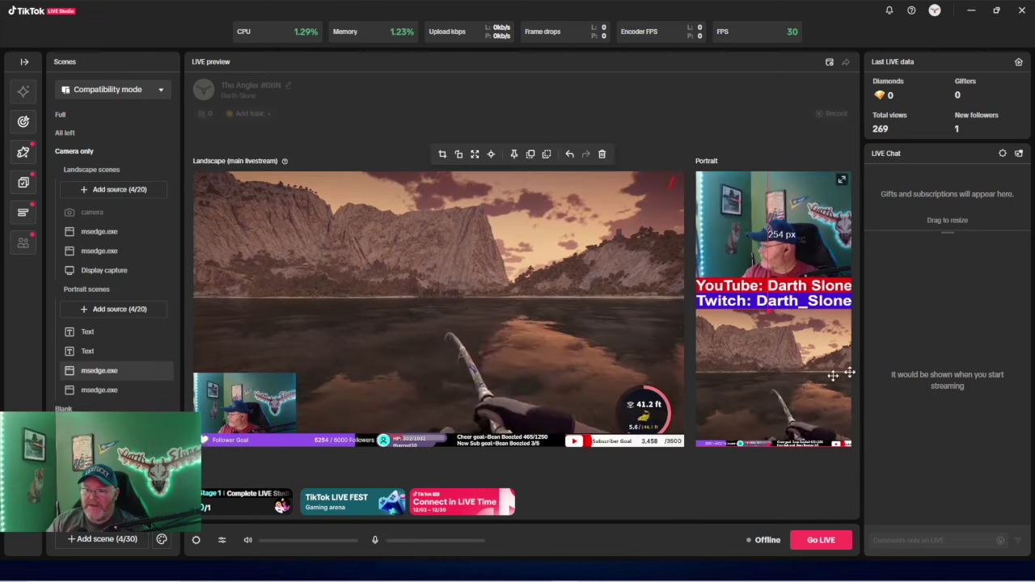
{"action": "left_click", "coordinate": [733, 121]}
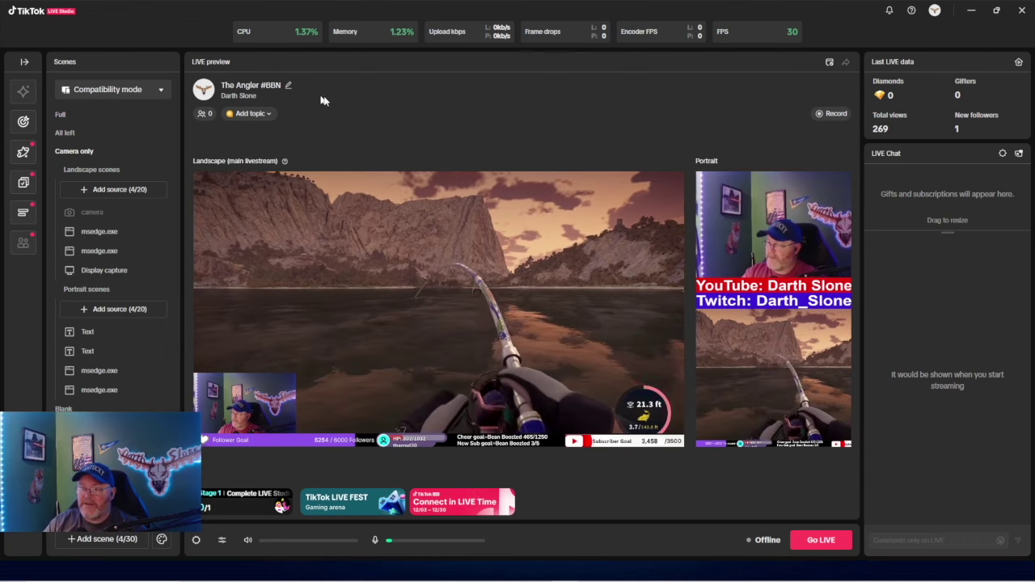
Review the LIVE chat notification settings, covering comment permissions, pop-out chat, comment filters and message types, and close them
{"action": "left_click", "coordinate": [1001, 153]}
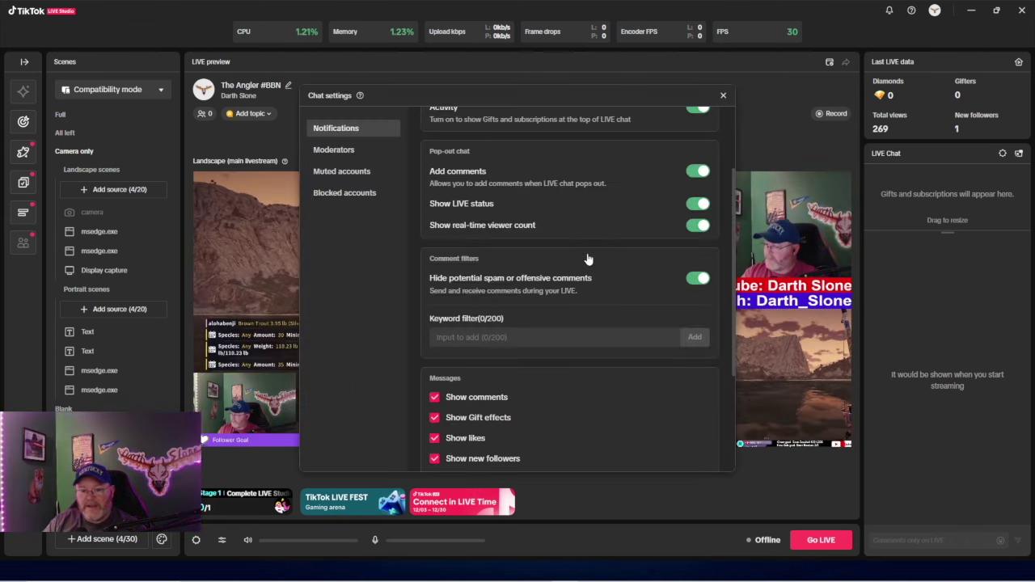
{"action": "scroll", "coordinate": [588, 258], "scroll_direction": "down", "scroll_amount": 2}
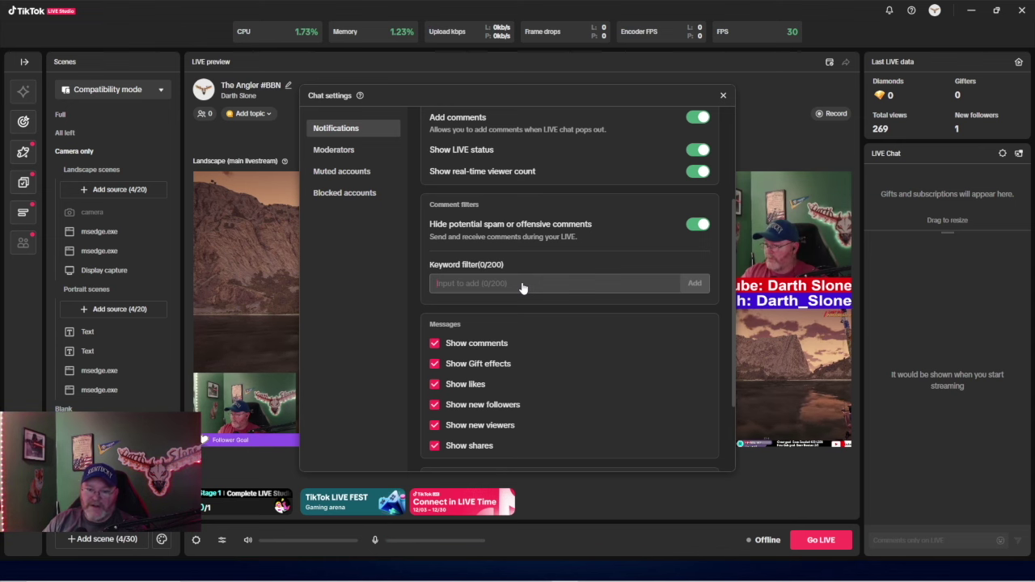
{"action": "scroll", "coordinate": [521, 288], "scroll_direction": "up", "scroll_amount": 4}
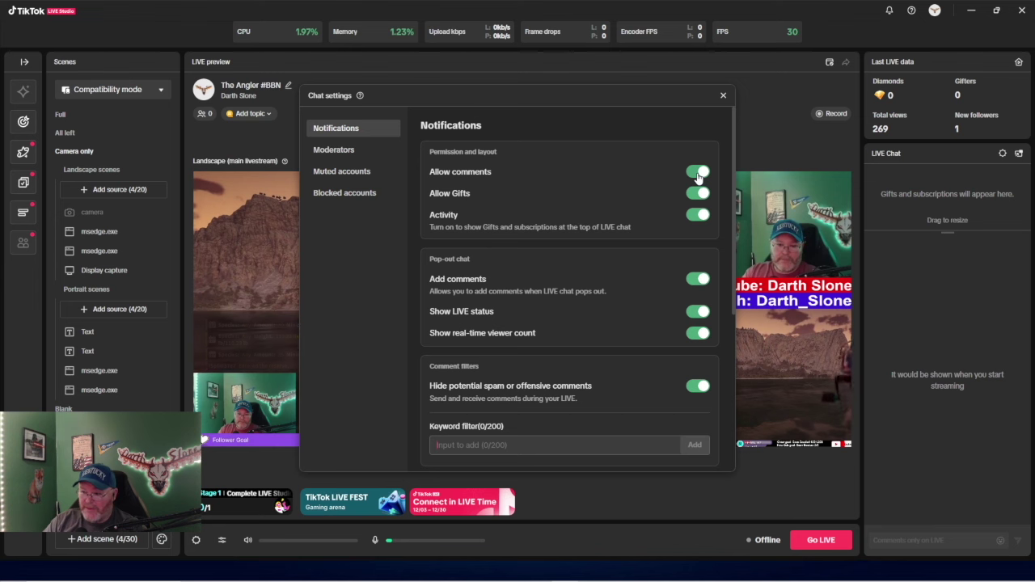
{"action": "key", "text": "Escape"}
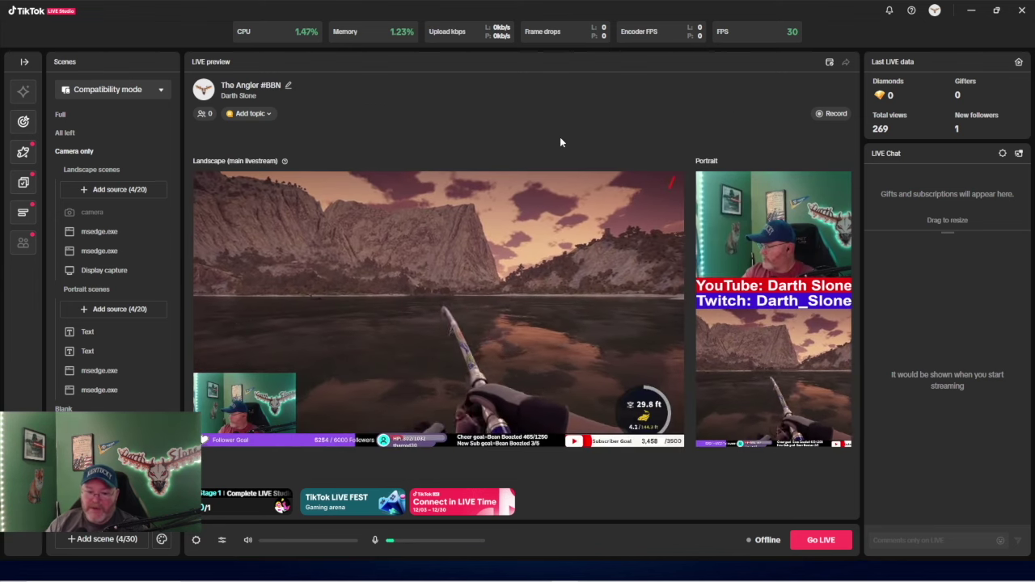